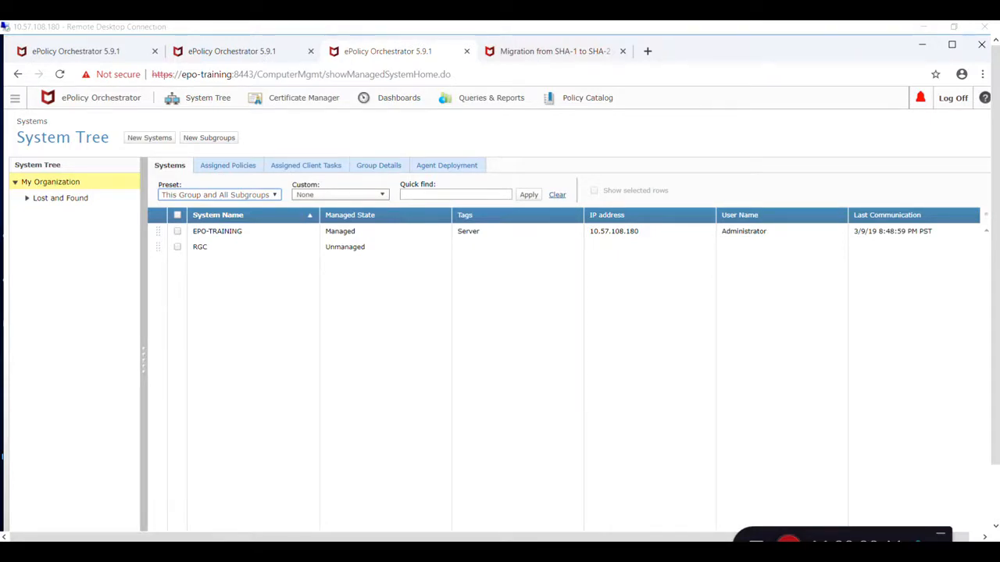
# Open the Certificate Manager and inspect the root certificate's hash algorithm and the product certificates.
pyautogui.click(247, 301)
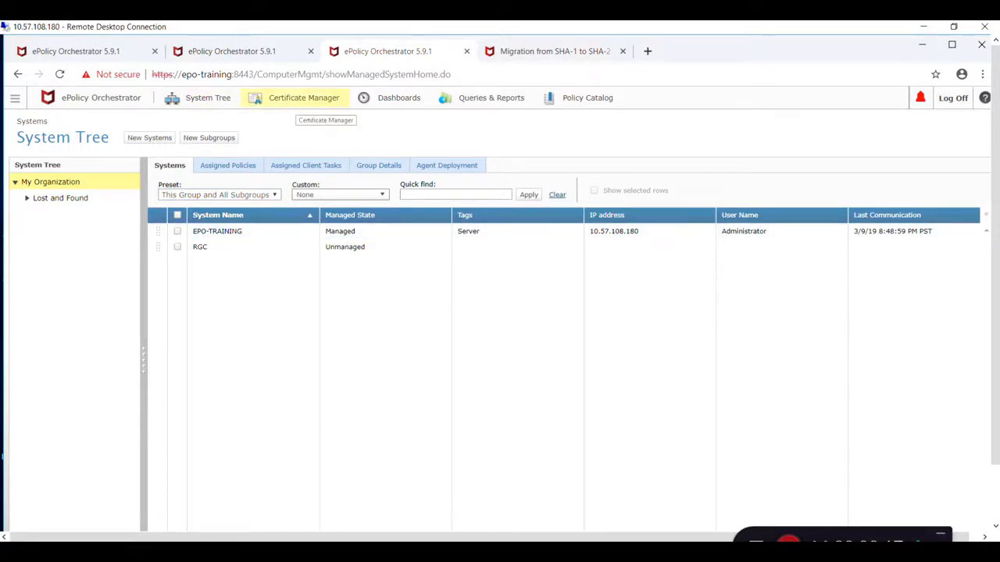
pyautogui.click(297, 108)
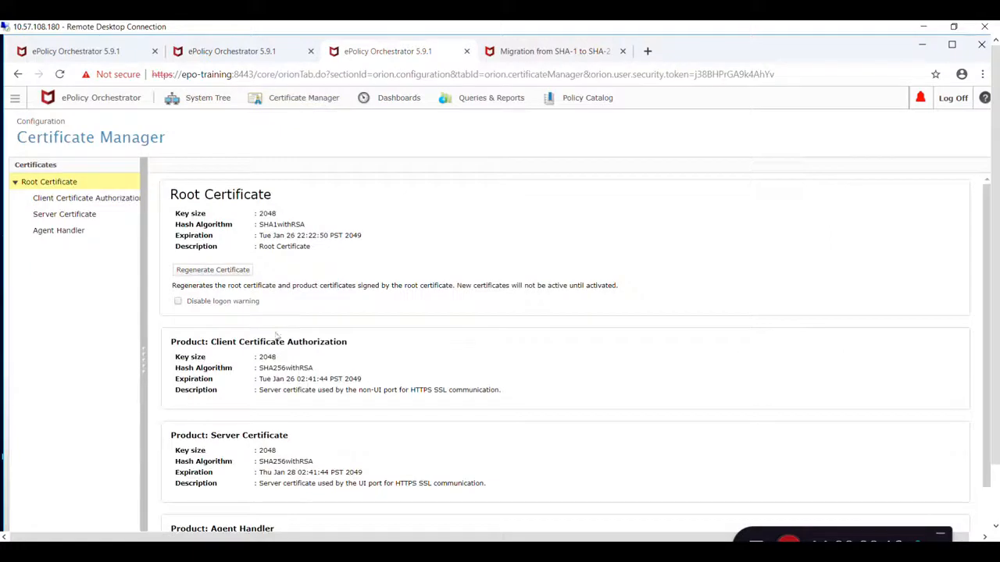
pyautogui.doubleClick(303, 222)
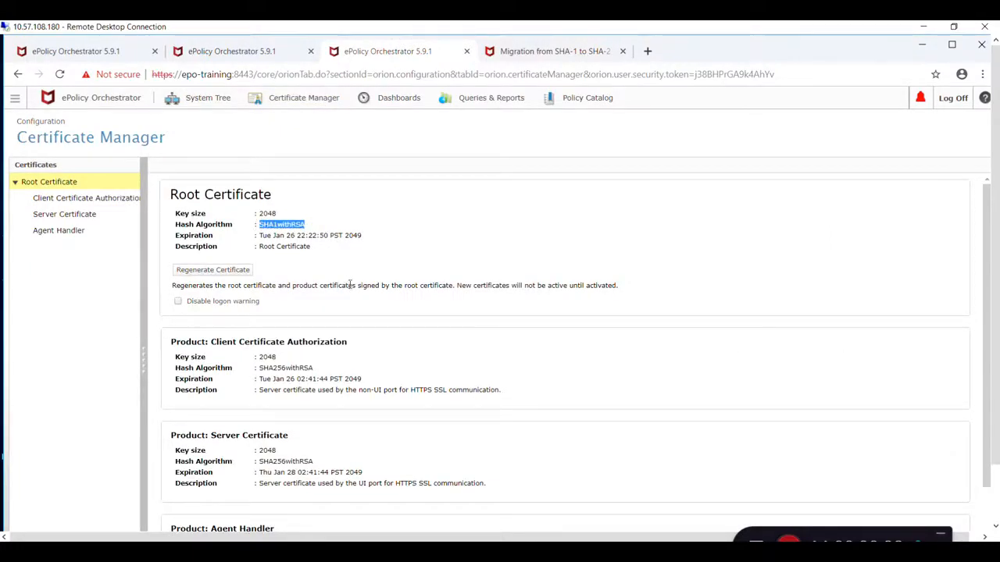
pyautogui.moveTo(995, 232); pyautogui.dragTo(996, 292)
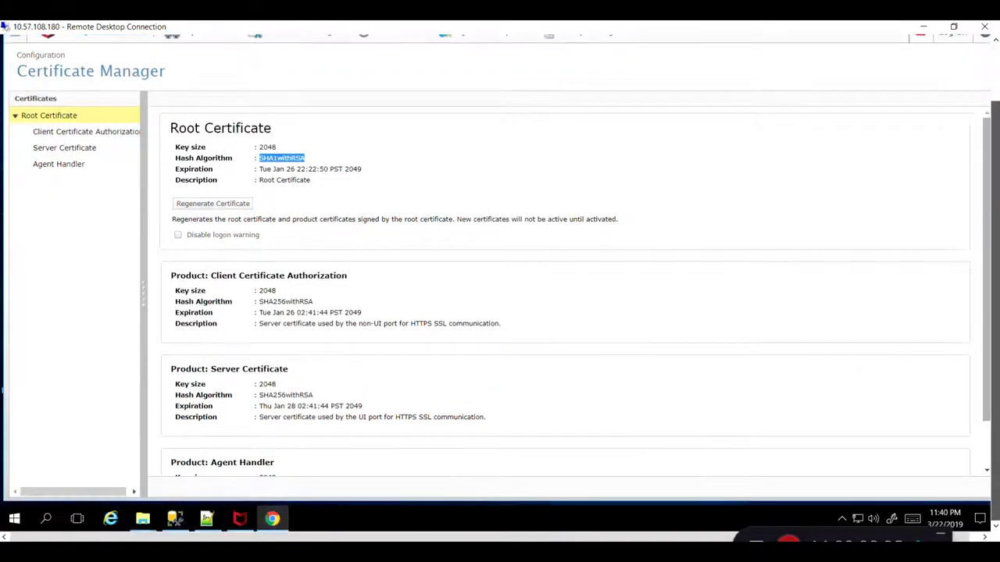
# Switch to SQL Server Management Studio, run the certificate queries and examine the two returned certificate rows.
pyautogui.click(175, 519)
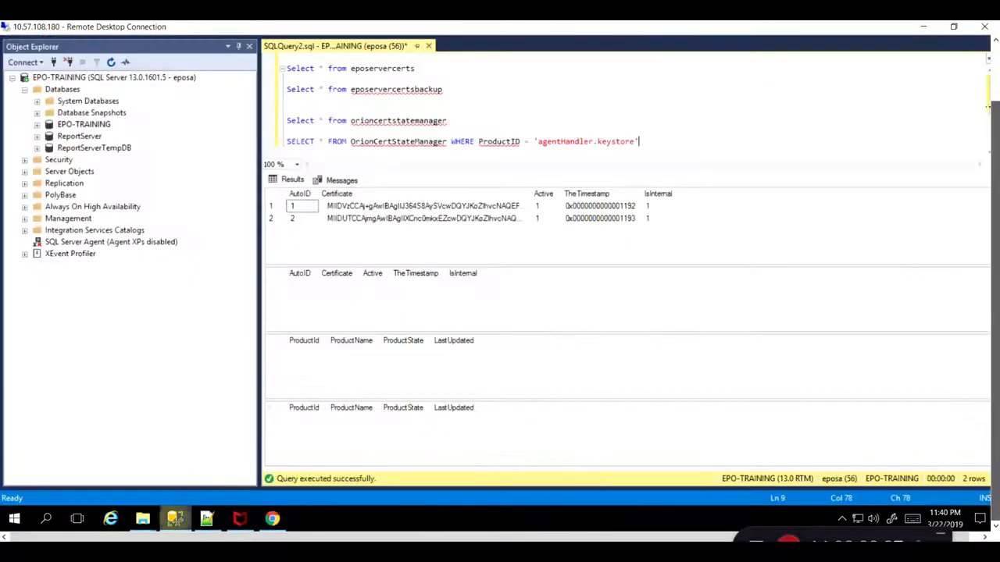
pyautogui.press('F5')
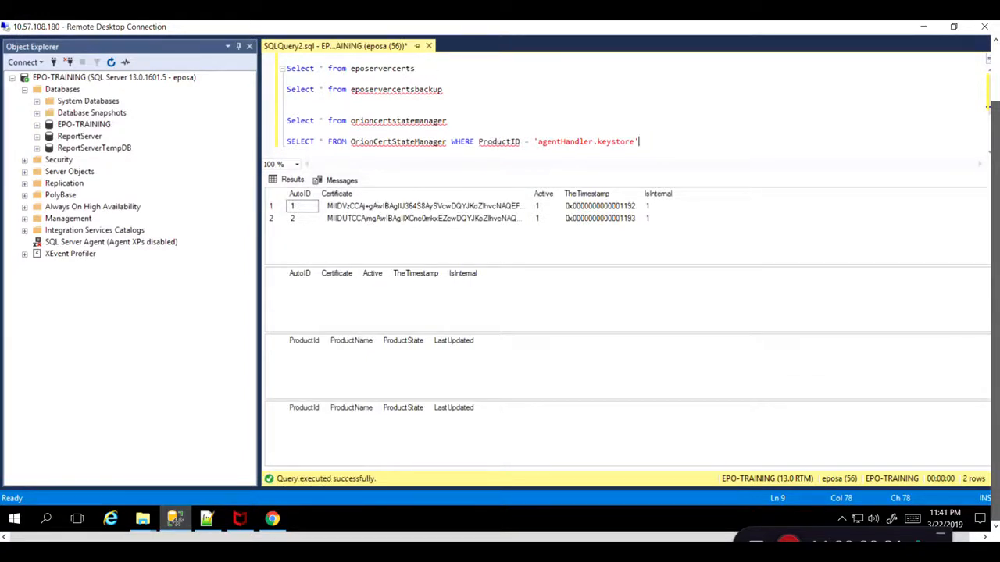
pyautogui.doubleClick(367, 69)
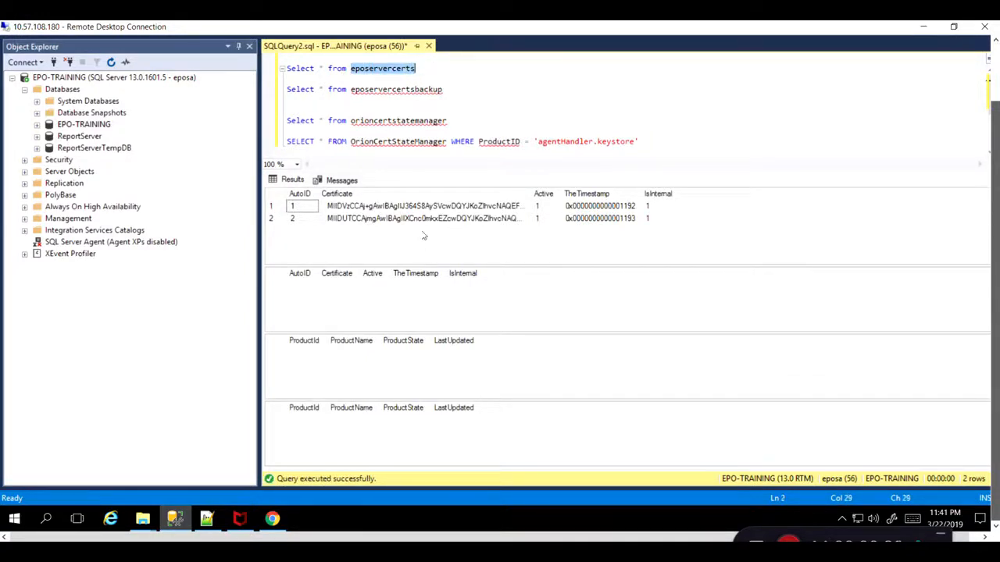
pyautogui.click(423, 207)
pyautogui.click(422, 219)
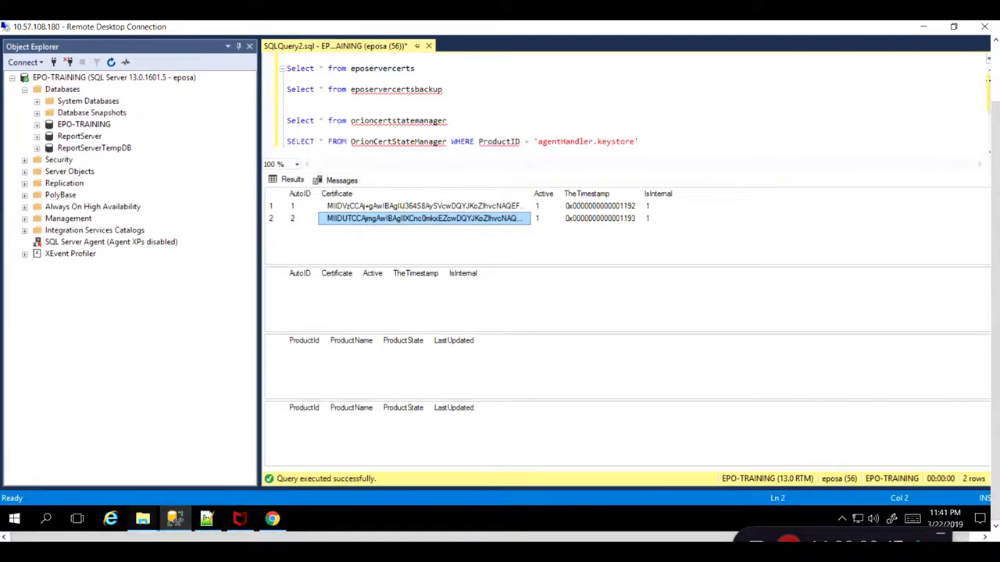
# Open SiteList.xml from the ePO DB folder in Notepad++ and examine its CA certificate entries.
pyautogui.moveTo(142, 518)
pyautogui.click(263, 456)
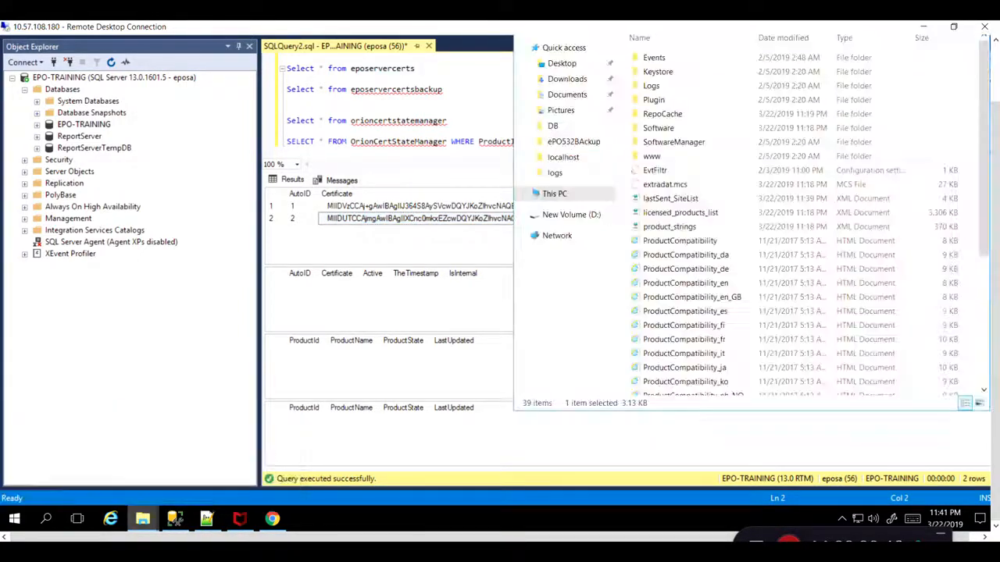
pyautogui.scroll(-5, 771, 252)
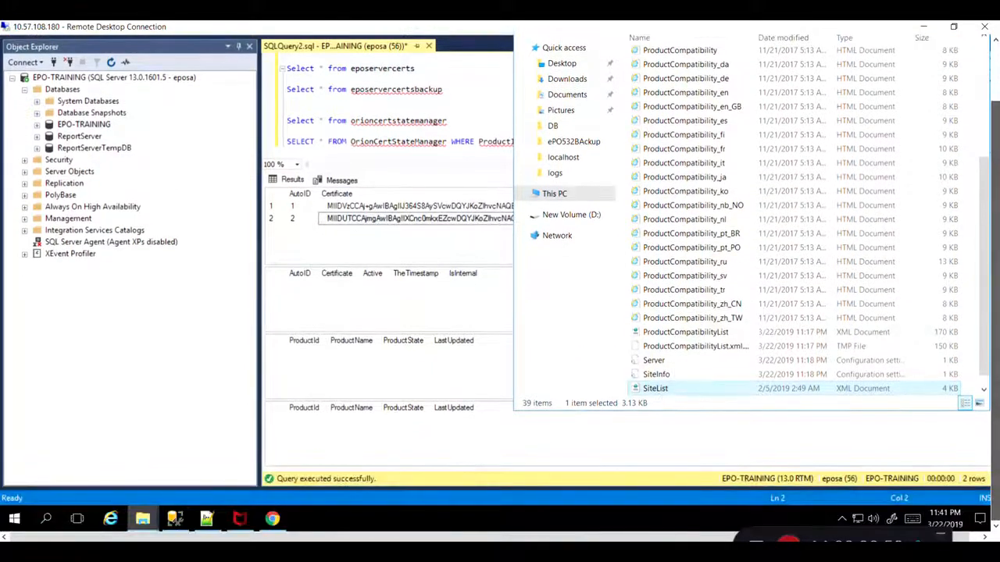
pyautogui.rightClick(651, 388)
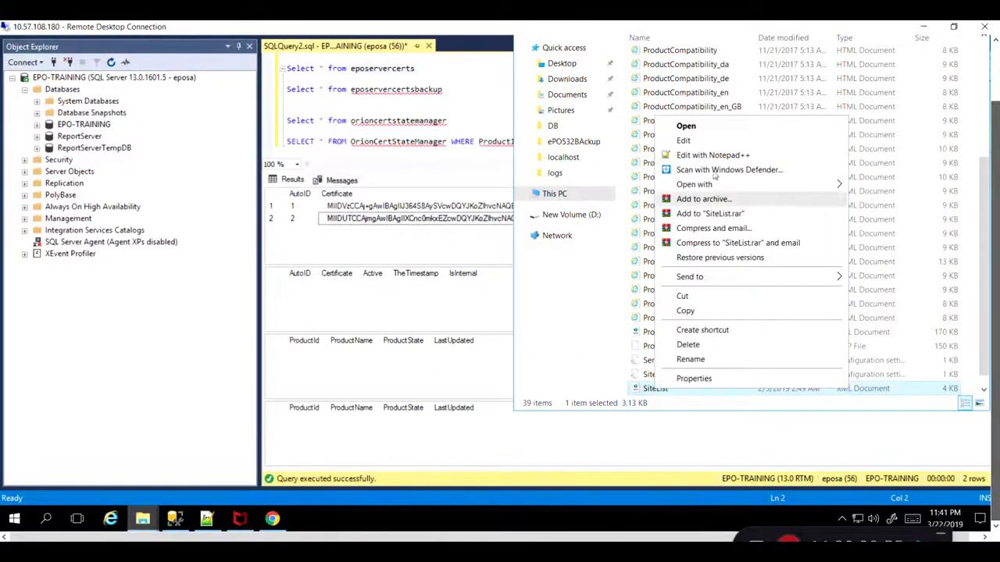
pyautogui.click(715, 156)
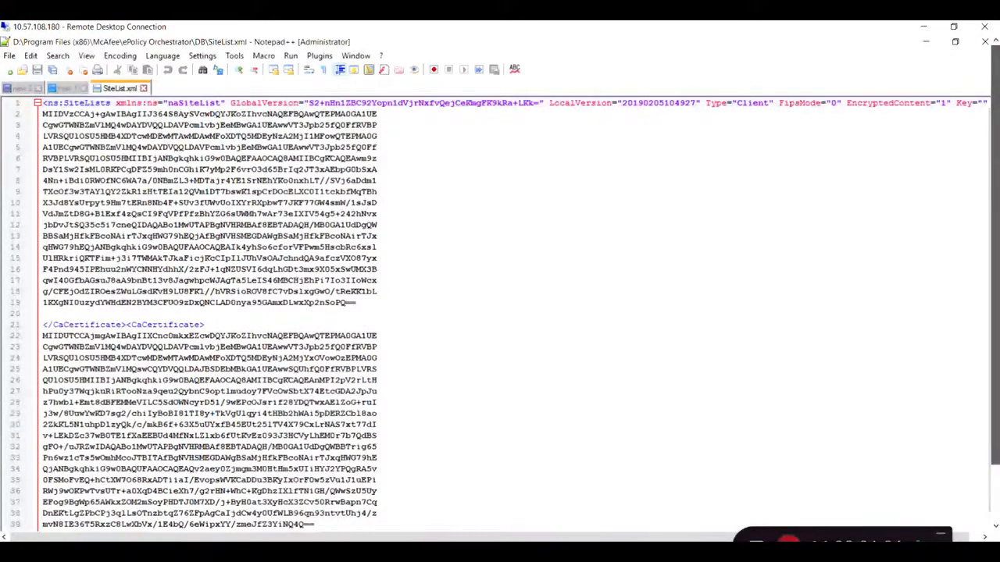
pyautogui.moveTo(314, 303); pyautogui.dragTo(360, 300)
pyautogui.moveTo(995, 303); pyautogui.dragTo(995, 360)
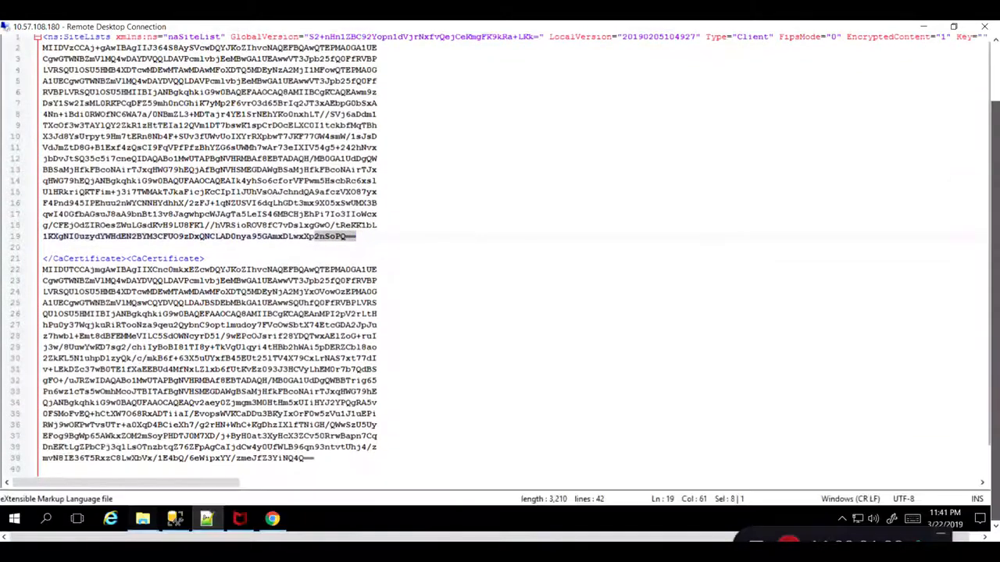
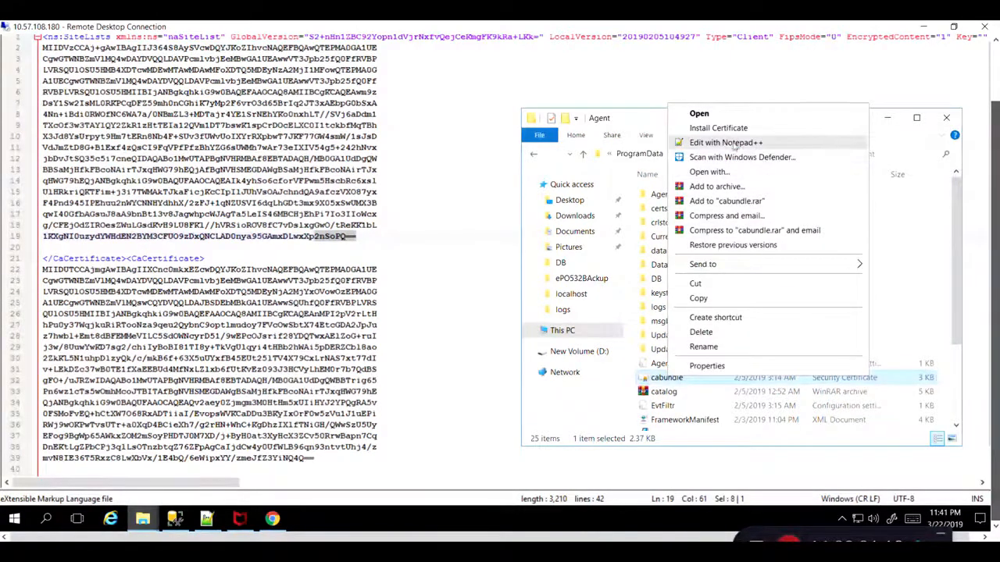
# Open cabundle.cer from the Agent folder in Notepad++ and examine its two certificate blocks.
pyautogui.click(732, 143)
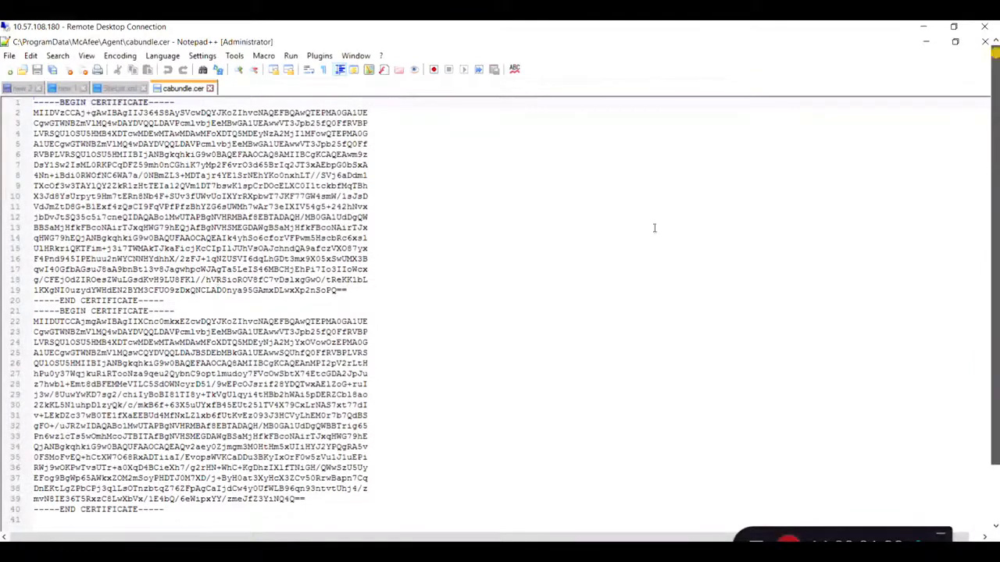
pyautogui.moveTo(300, 290); pyautogui.dragTo(369, 292)
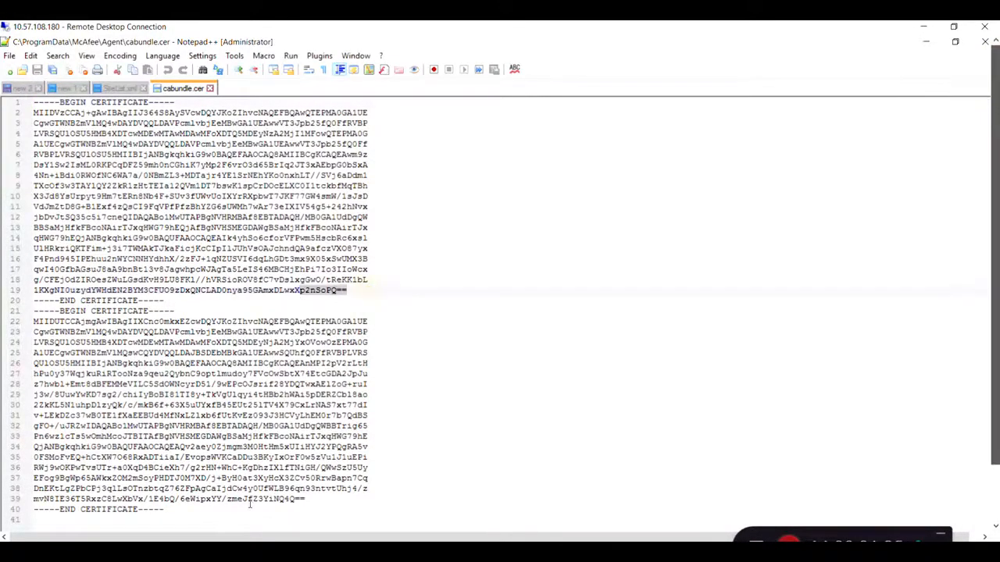
pyautogui.moveTo(311, 506); pyautogui.dragTo(337, 498)
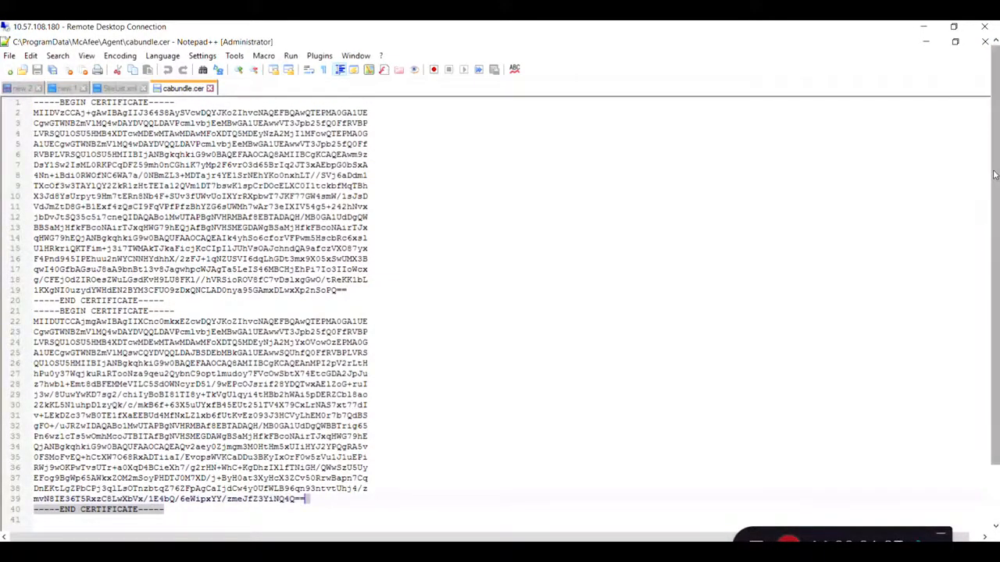
pyautogui.moveTo(995, 174); pyautogui.dragTo(995, 238)
# Switch to the ePO Certificate Manager and review the Agent Handler certificate's hash algorithm and description.
pyautogui.moveTo(272, 518)
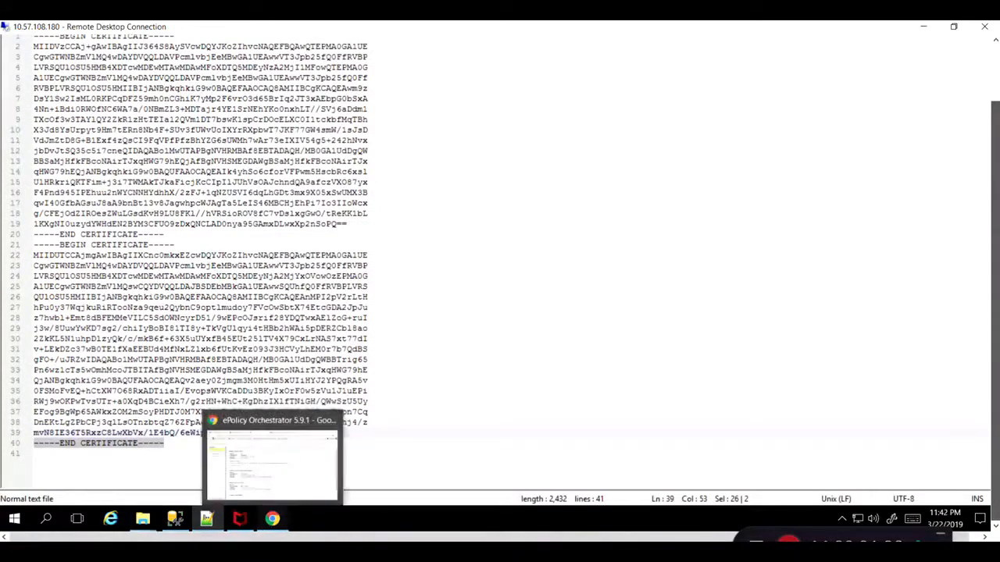
pyautogui.click(271, 498)
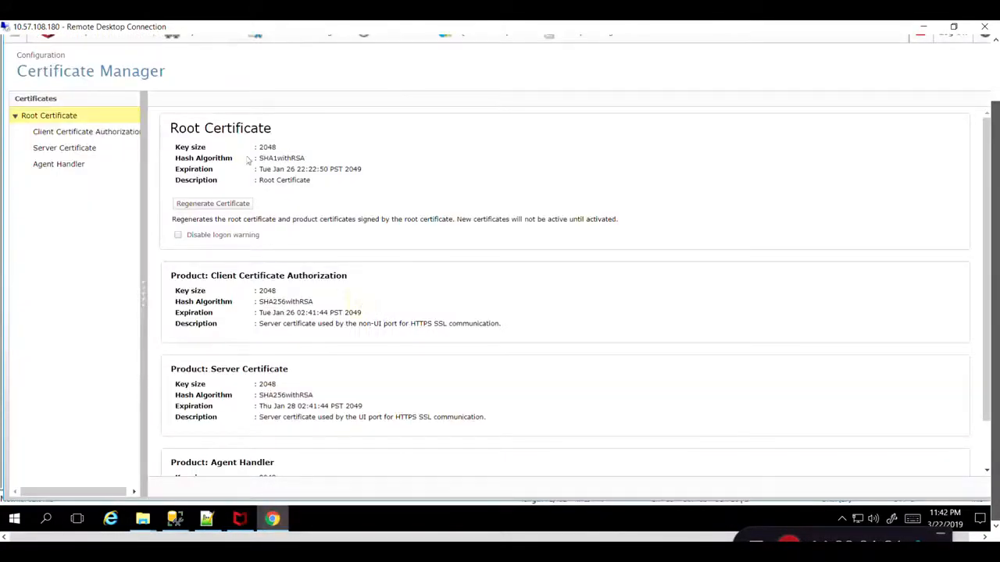
pyautogui.scroll(-1, 325, 285)
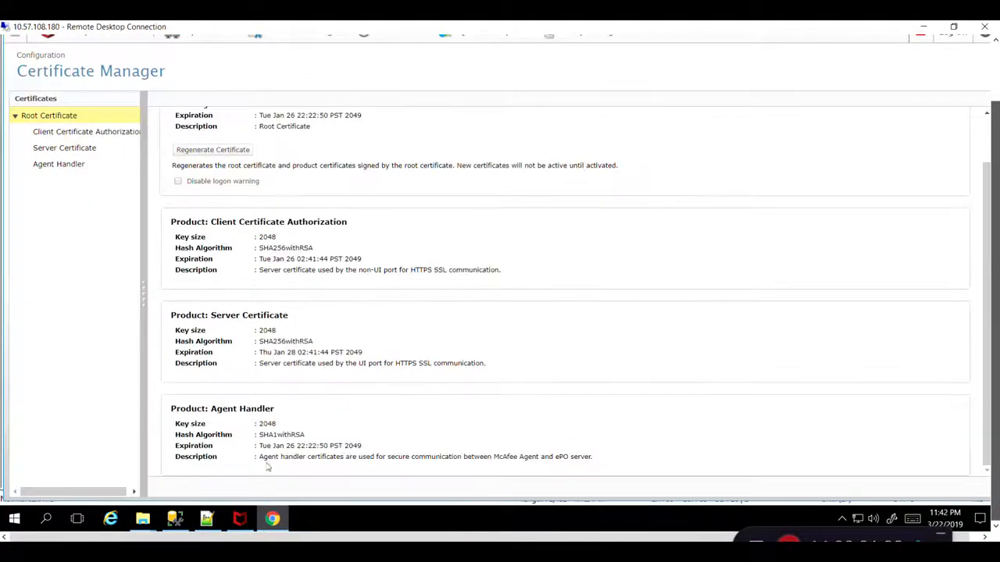
pyautogui.moveTo(258, 456); pyautogui.dragTo(545, 457)
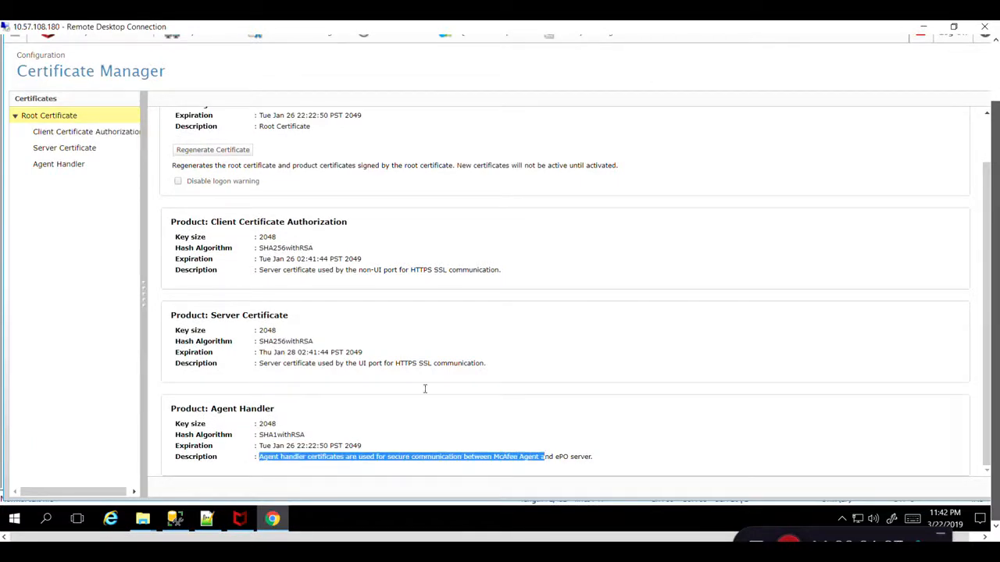
pyautogui.moveTo(995, 212); pyautogui.dragTo(994, 148)
pyautogui.moveTo(987, 239)
pyautogui.mouseDown()
pyautogui.moveTo(987, 195)
pyautogui.moveTo(995, 257)
pyautogui.mouseUp()
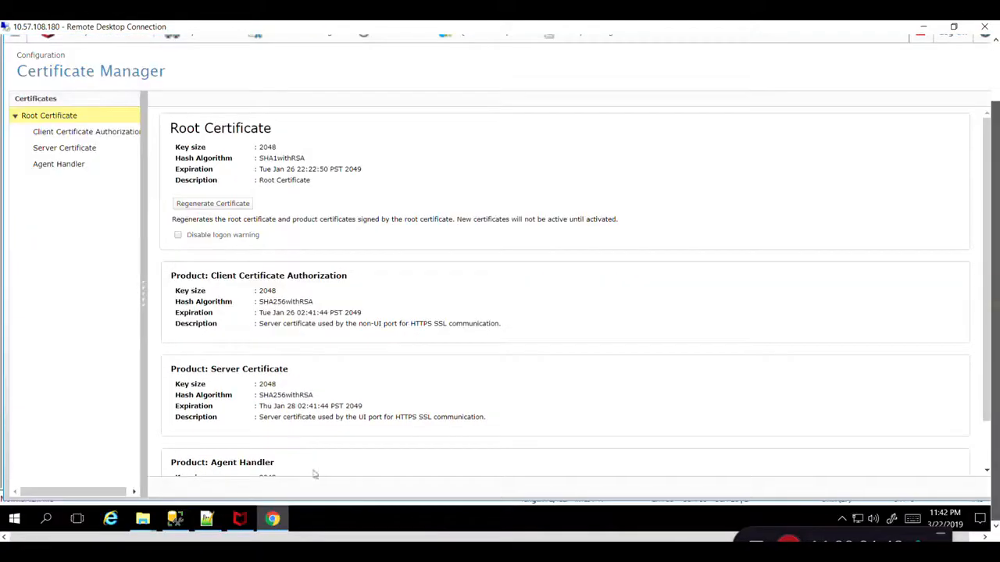
# Switch to SQL Server Management Studio and browse the ePO Server folder to locate the keystore directory.
pyautogui.click(175, 519)
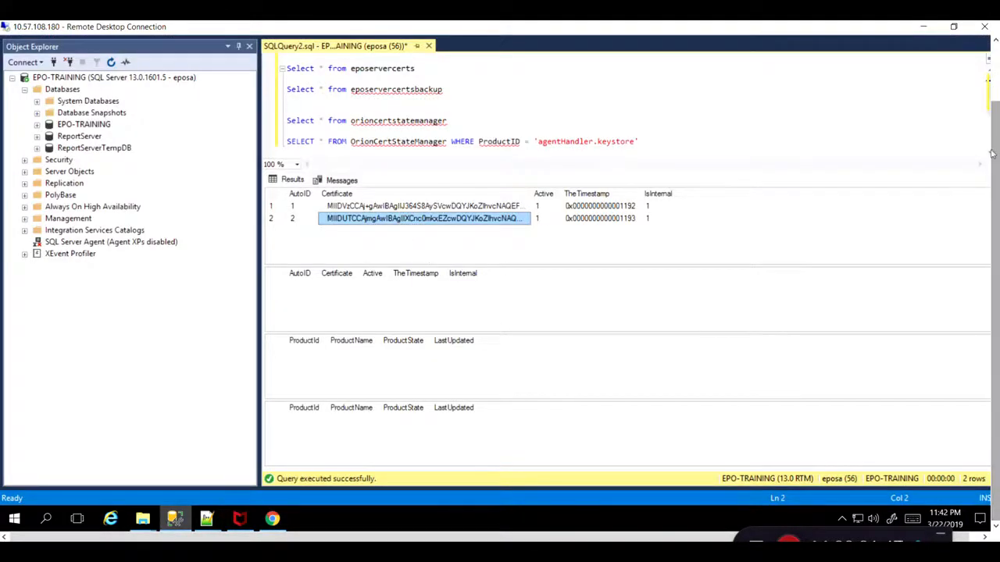
pyautogui.moveTo(994, 154)
pyautogui.mouseDown()
pyautogui.moveTo(987, 111)
pyautogui.moveTo(989, 153)
pyautogui.mouseUp()
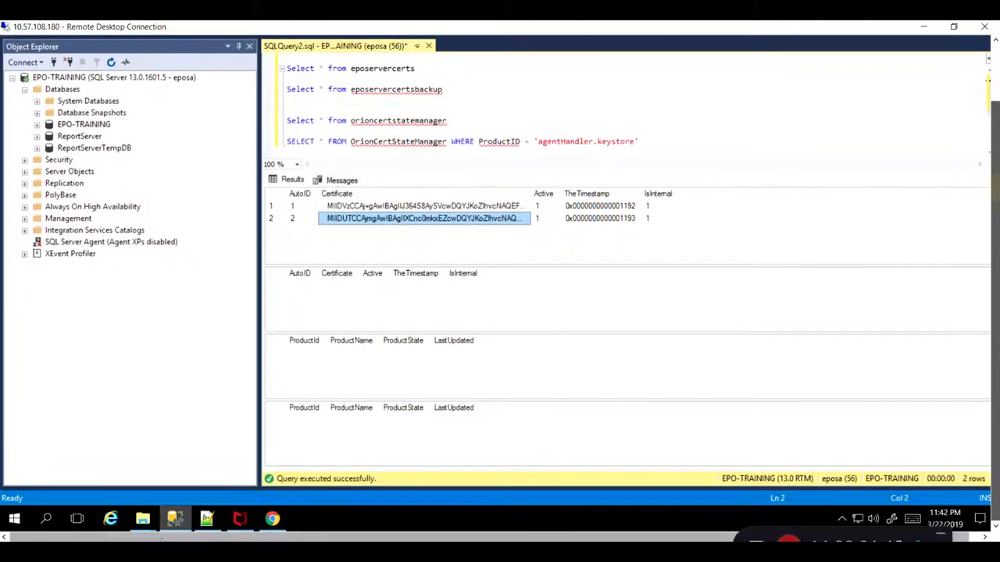
pyautogui.moveTo(142, 519)
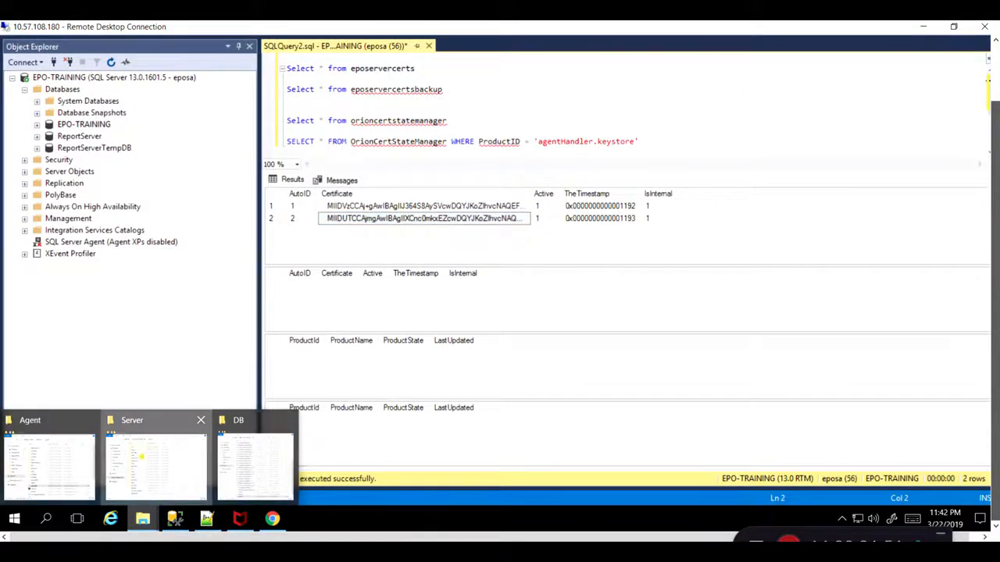
pyautogui.click(146, 462)
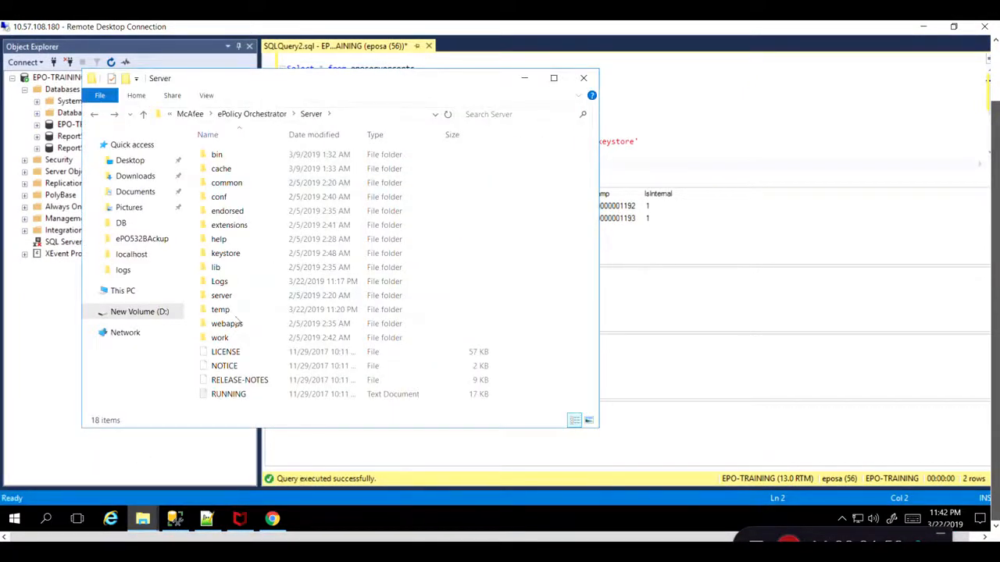
pyautogui.click(214, 254)
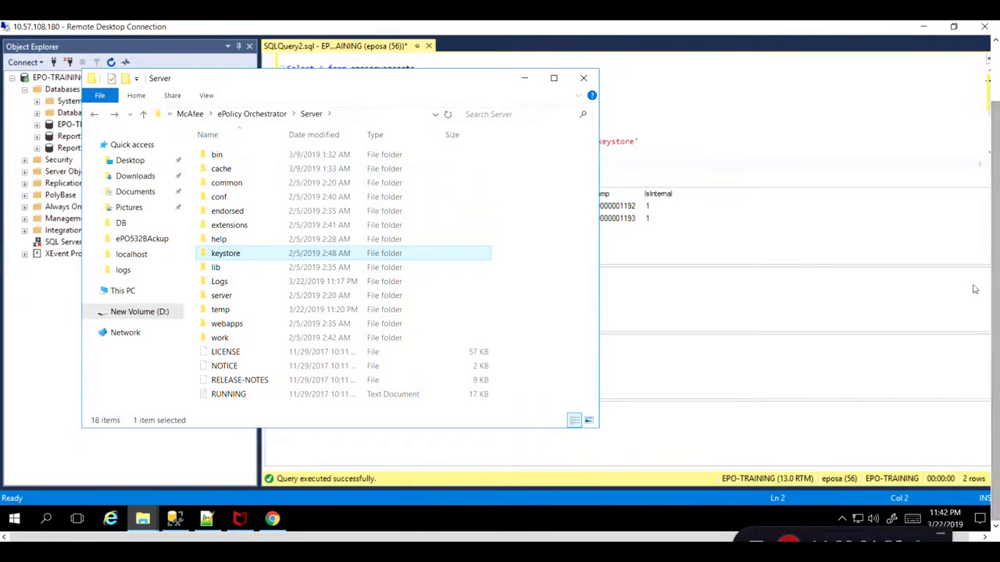
pyautogui.click(987, 79)
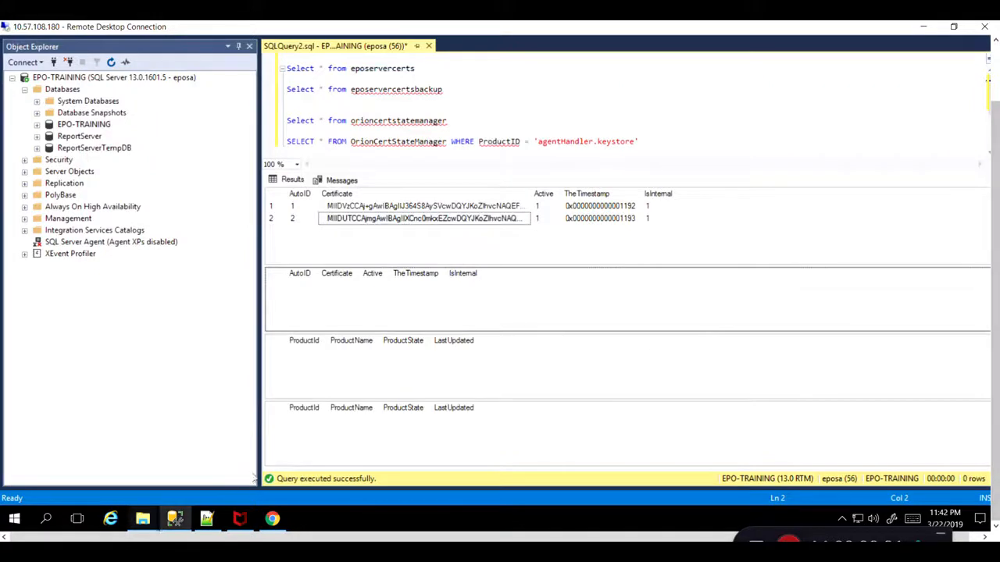
# Regenerate the root certificate in the ePO Certificate Manager and confirm the regeneration.
pyautogui.moveTo(266, 521)
pyautogui.click(296, 454)
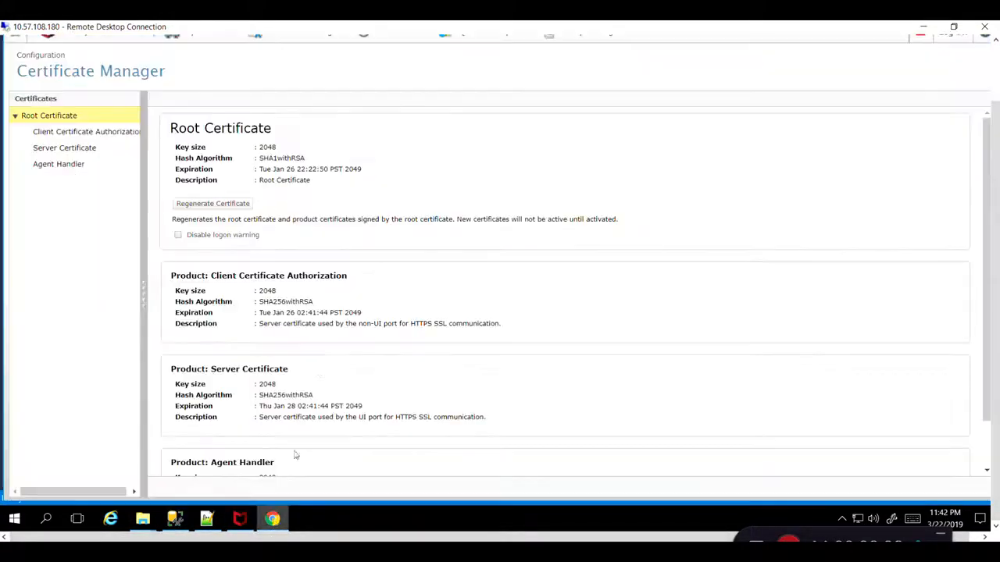
pyautogui.click(206, 204)
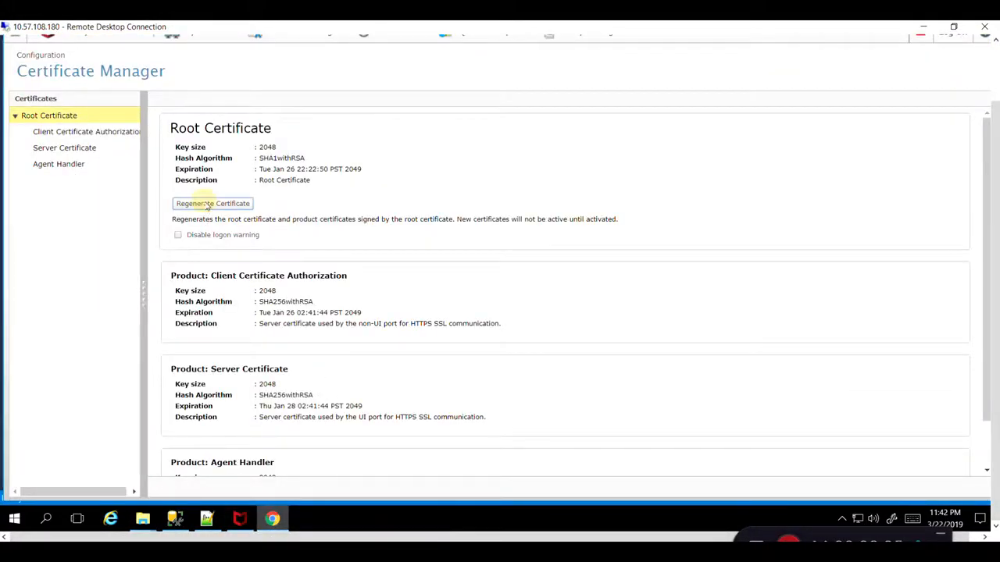
pyautogui.click(615, 349)
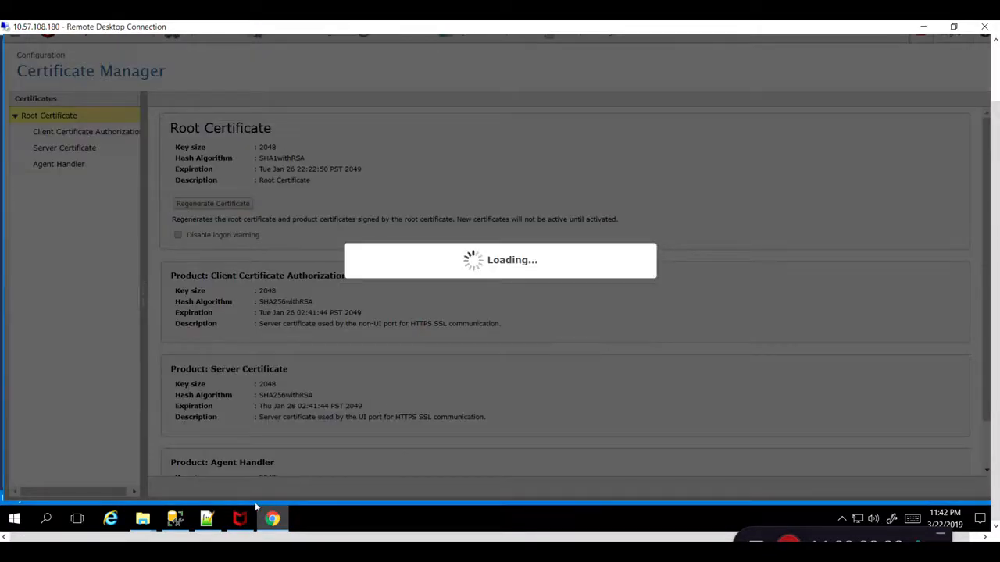
# Rerun all certificate queries in SQL Server Management Studio and compare the new certificate rows and migration states.
pyautogui.click(175, 519)
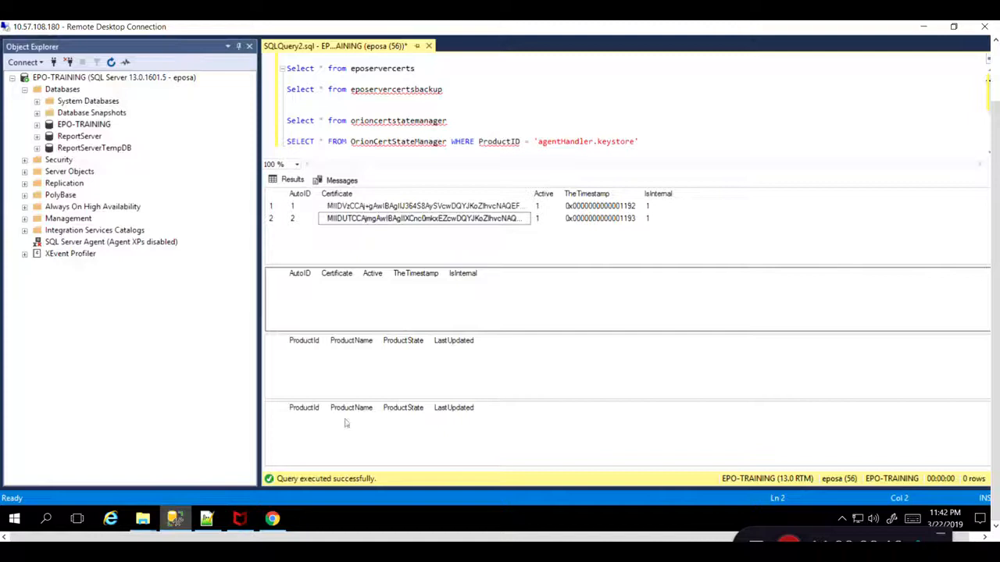
pyautogui.press('F5')
pyautogui.click(652, 141)
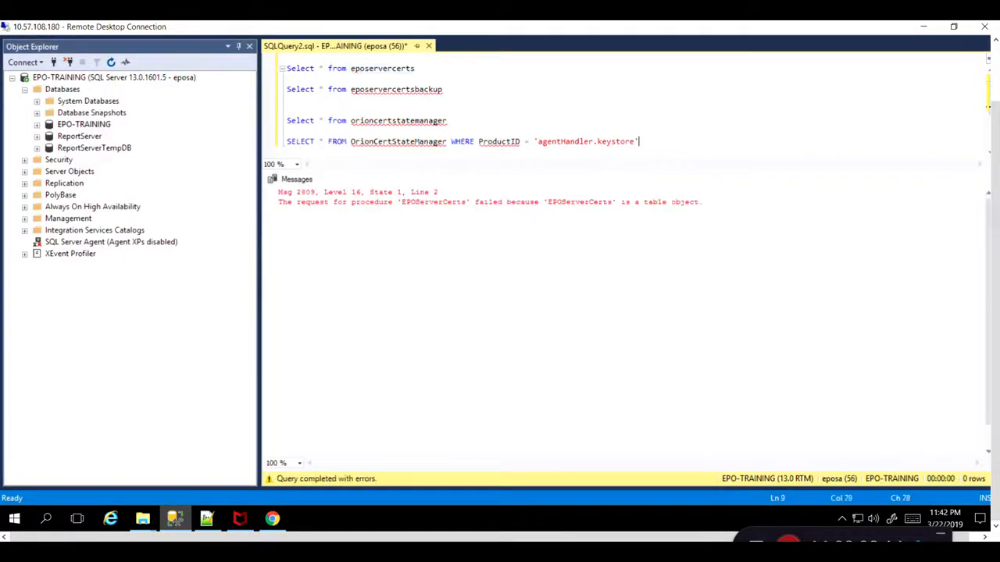
pyautogui.press('F5')
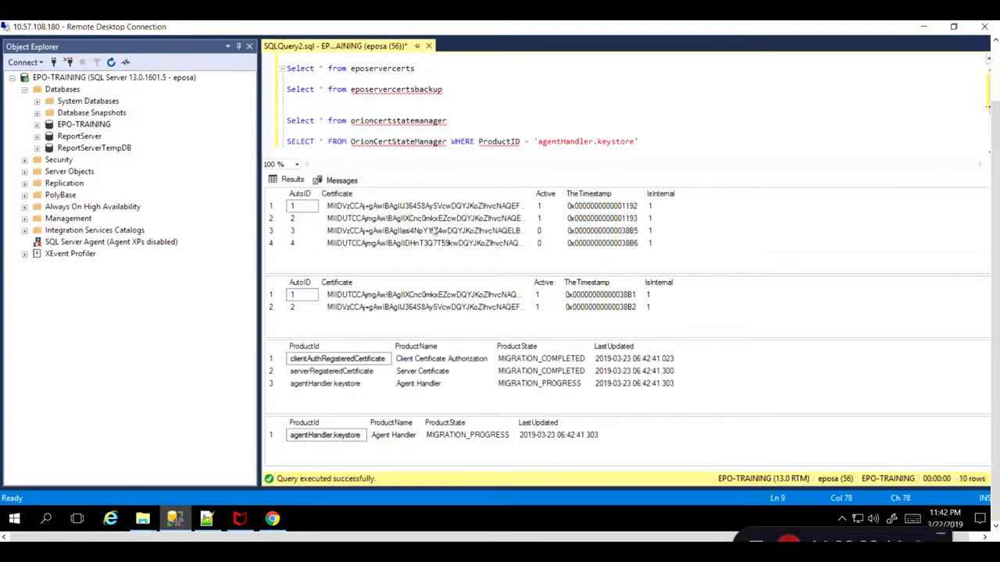
pyautogui.click(434, 231)
pyautogui.click(434, 243)
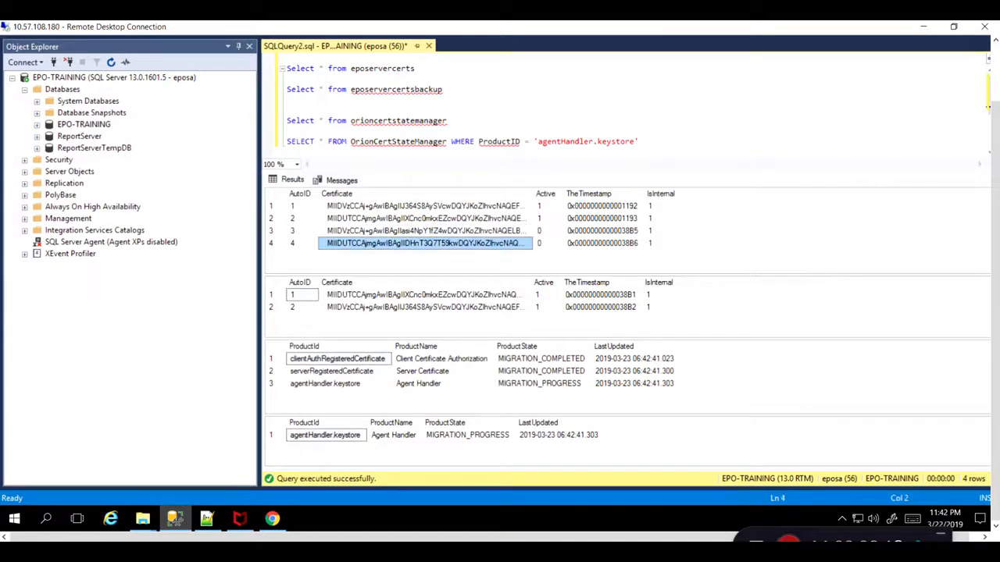
pyautogui.click(411, 297)
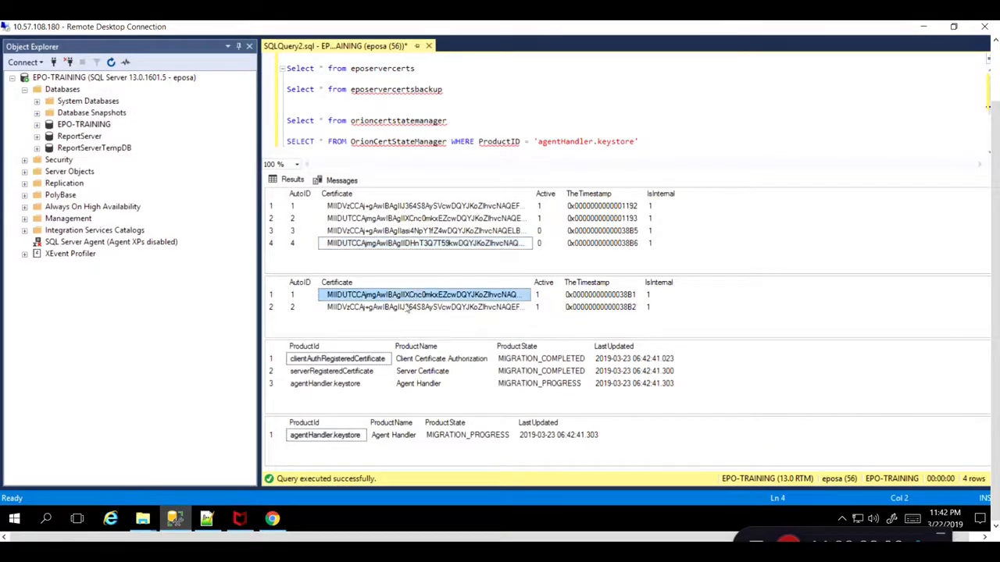
pyautogui.click(400, 307)
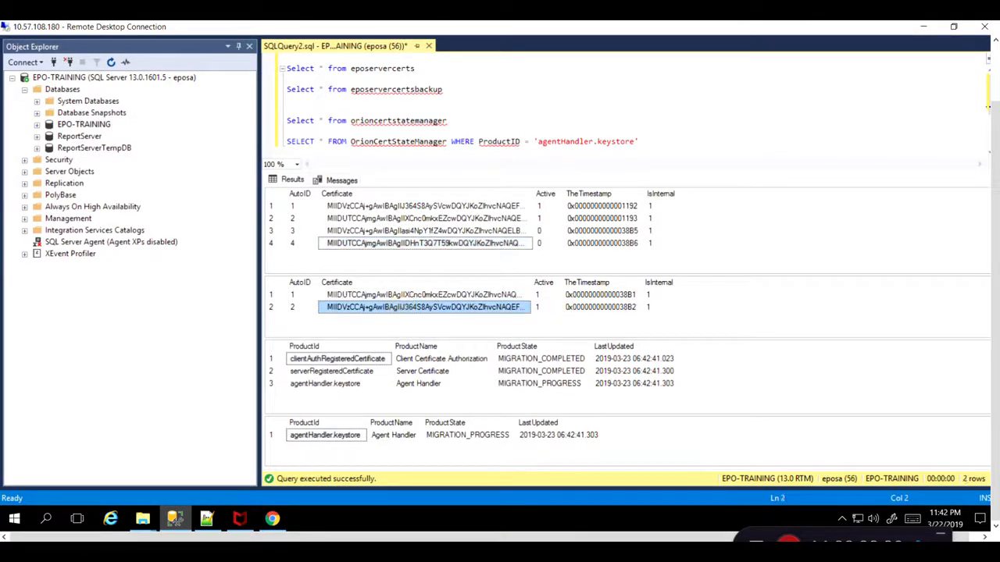
pyautogui.press('F5')
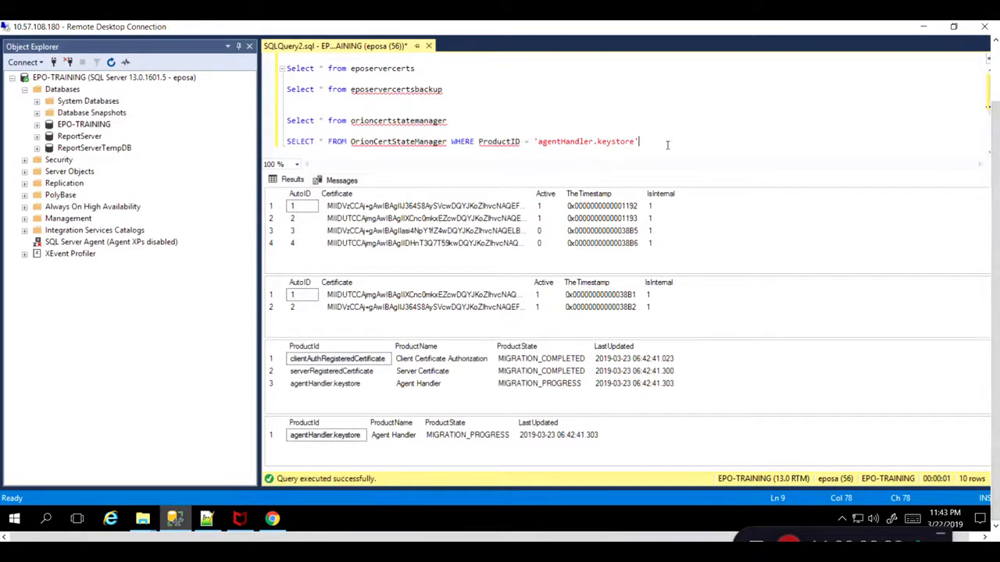
pyautogui.press('F5')
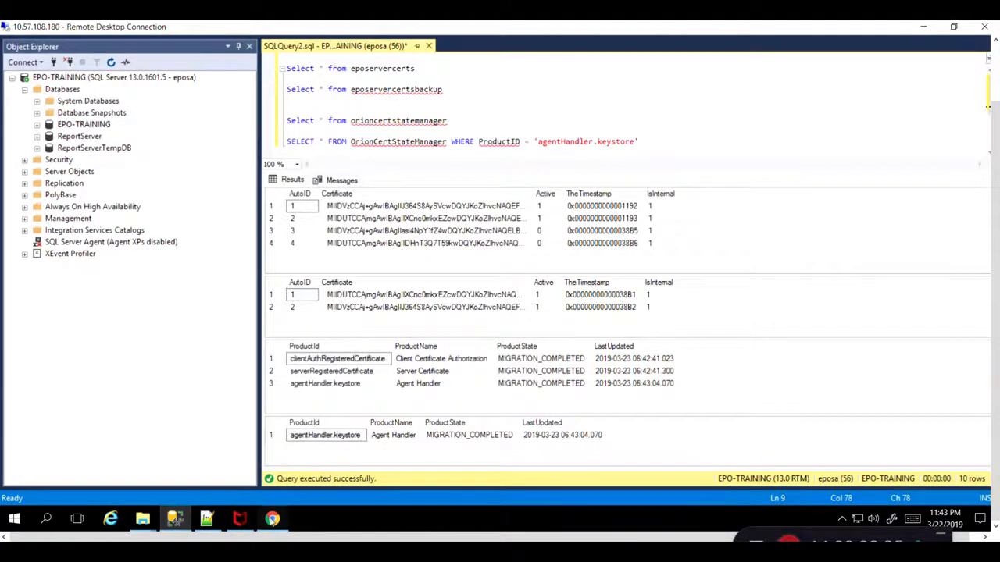
# Acknowledge the certificate regeneration in ePO and reopen SiteList.xml from the DB folder in Notepad++.
pyautogui.click(271, 518)
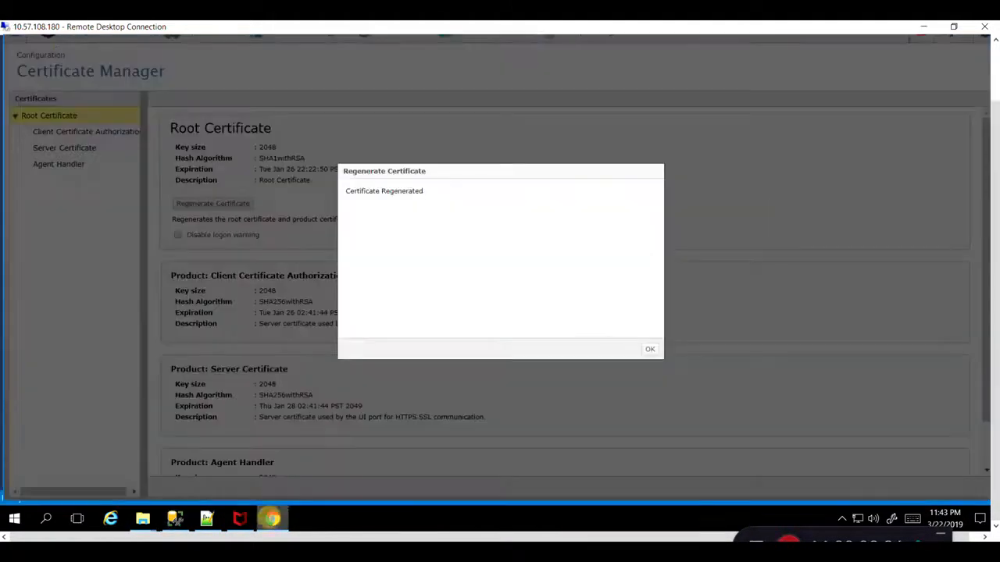
pyautogui.click(649, 346)
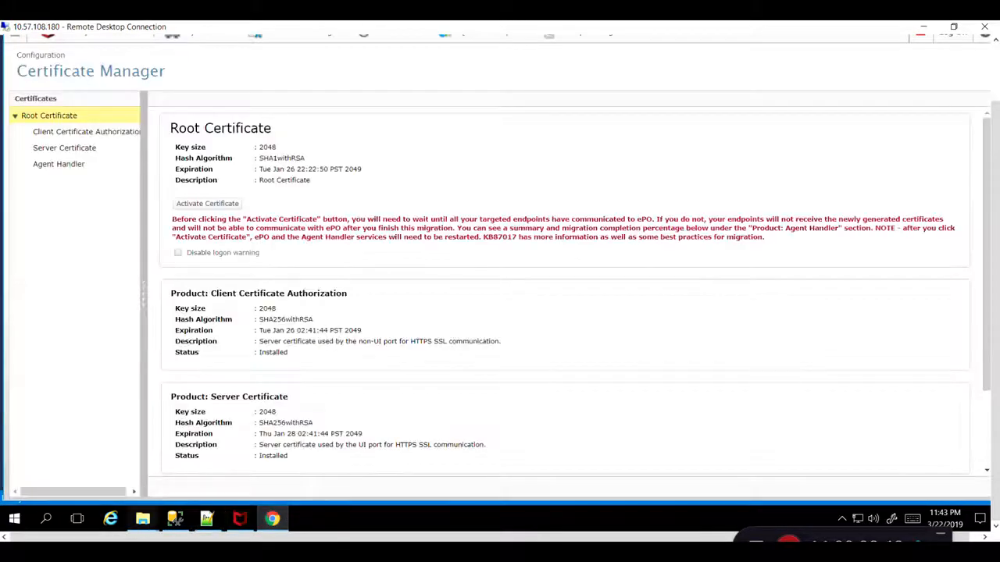
pyautogui.moveTo(142, 519)
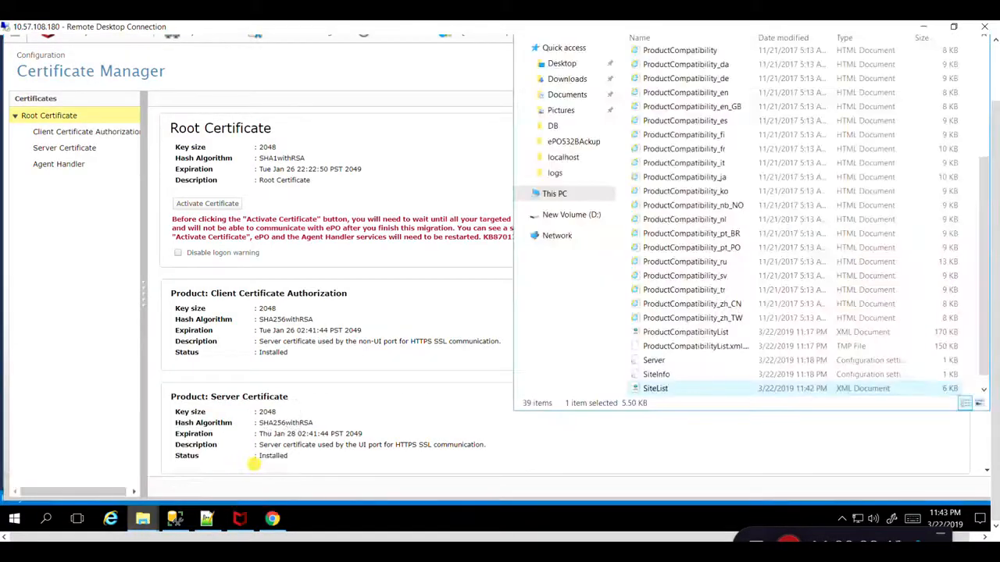
pyautogui.click(255, 464)
pyautogui.rightClick(652, 390)
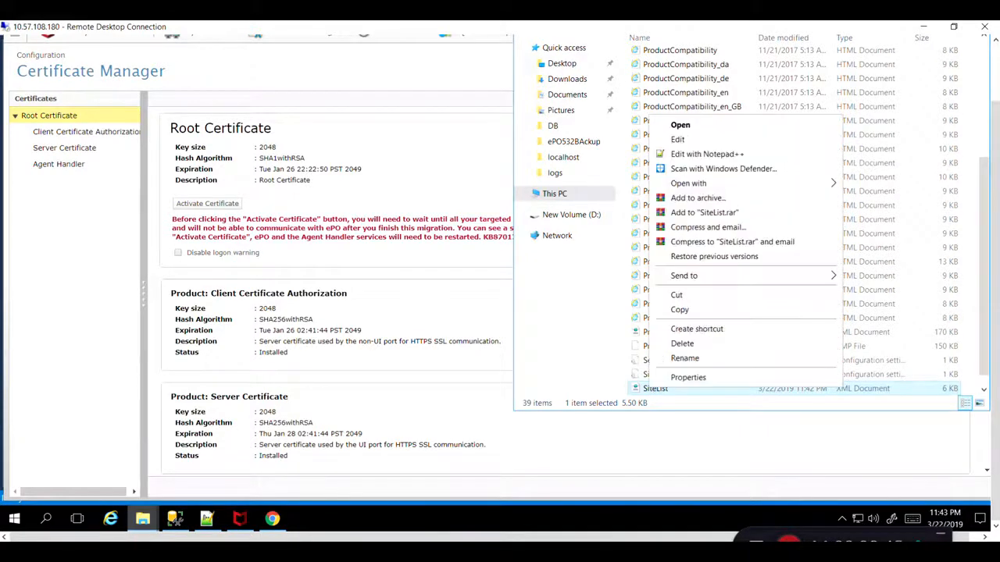
pyautogui.click(705, 154)
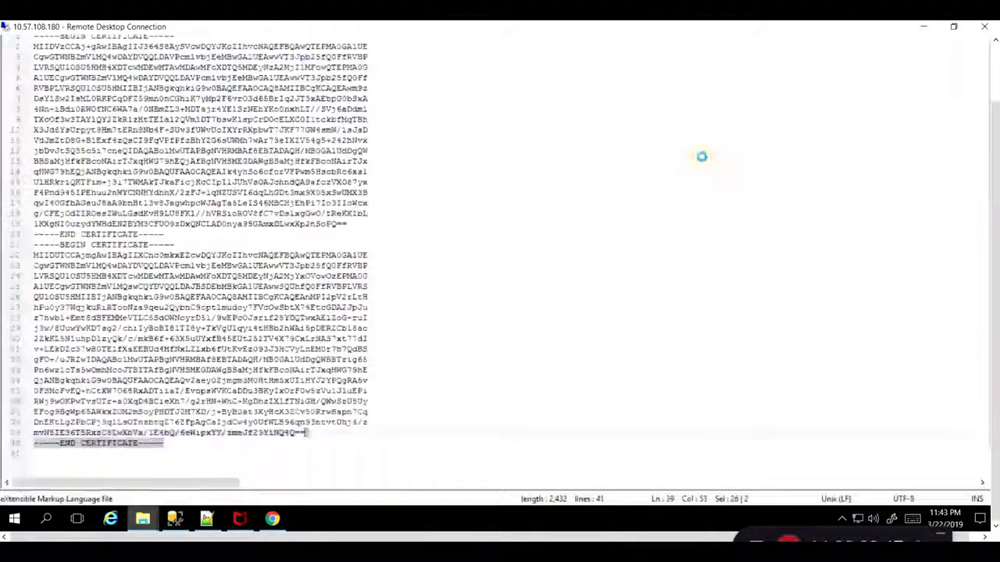
pyautogui.click(551, 299)
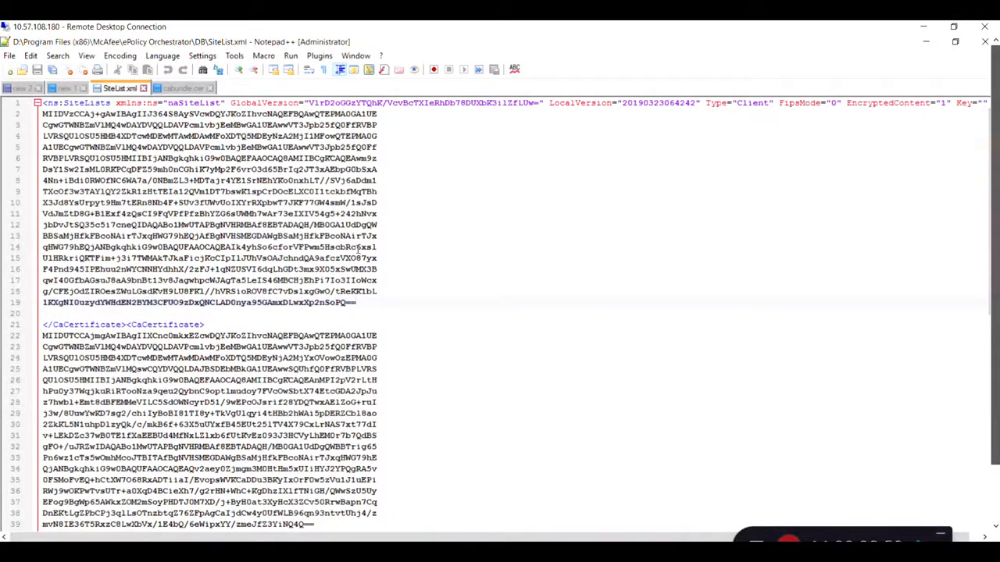
# Examine the CA certificate entries in the reloaded SiteList.xml.
pyautogui.moveTo(232, 248); pyautogui.dragTo(358, 255)
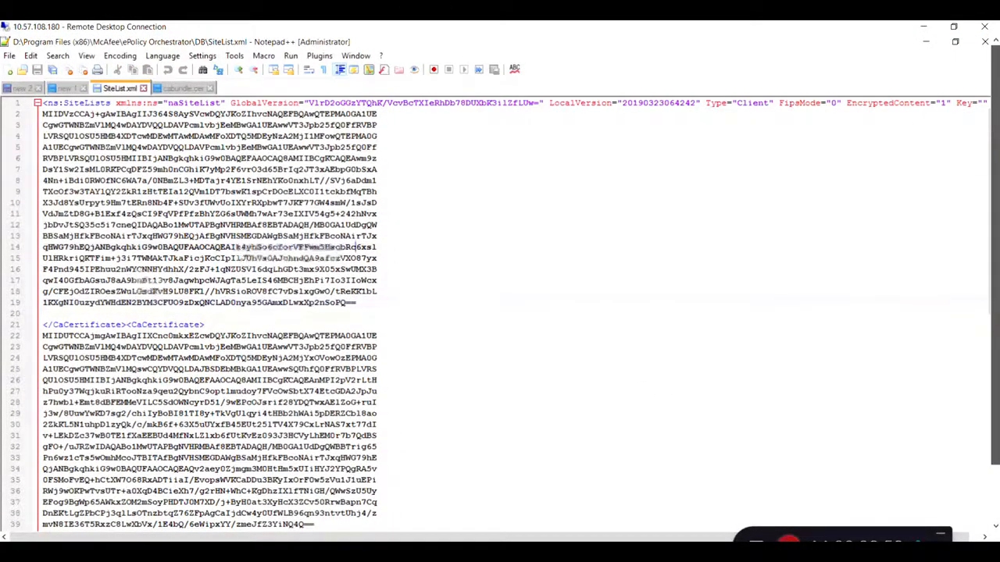
pyautogui.scroll(-6, 555, 382)
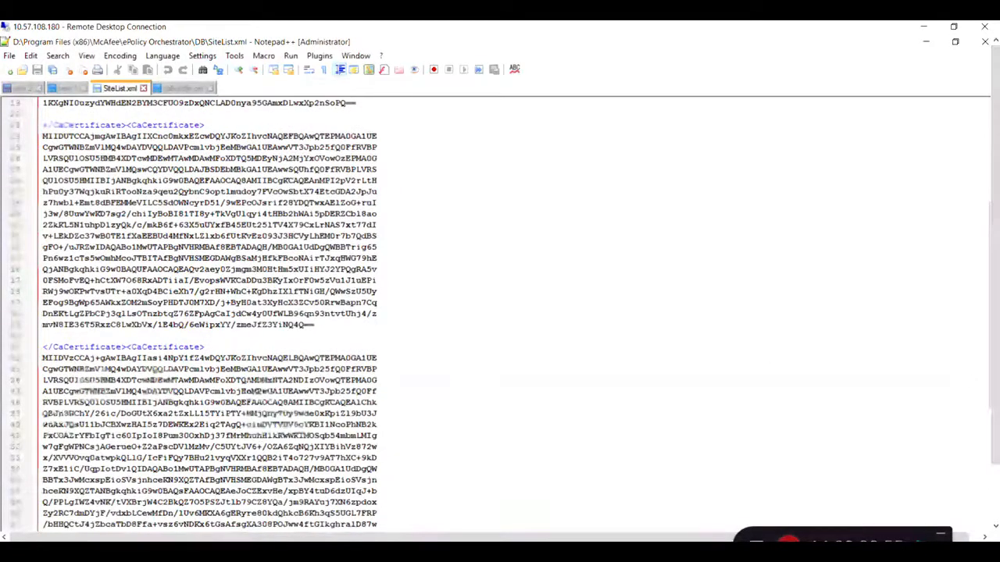
pyautogui.scroll(-8, 554, 382)
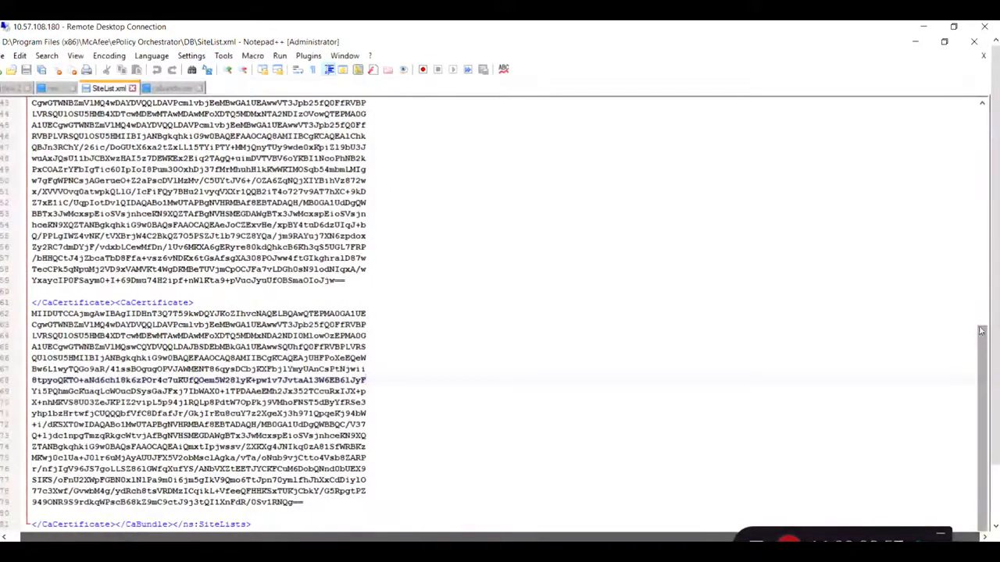
pyautogui.scroll(8, 975, 238)
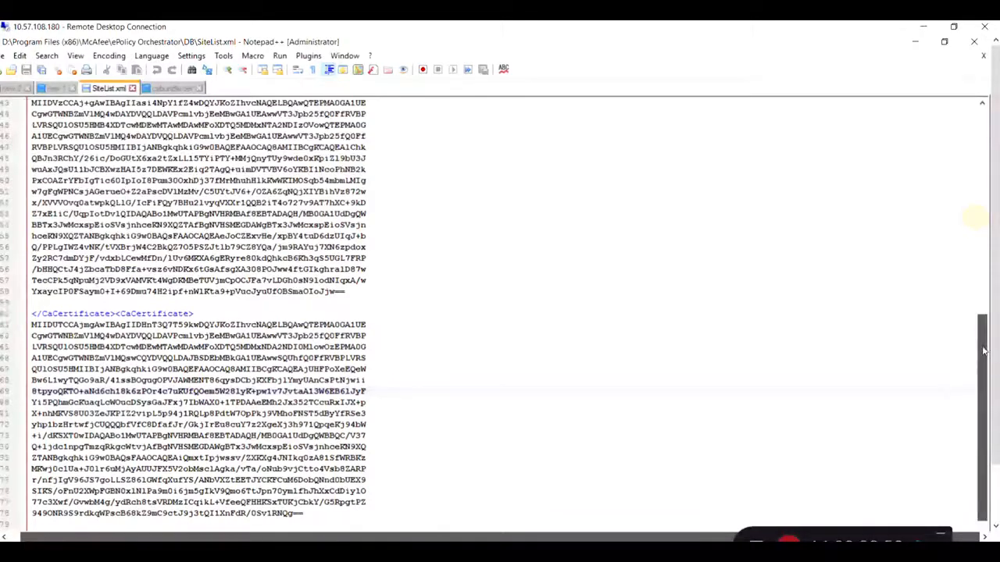
# Inspect the newly generated keystore files inside the ePO Server keystoreTemp folder.
pyautogui.scroll(8, 974, 129)
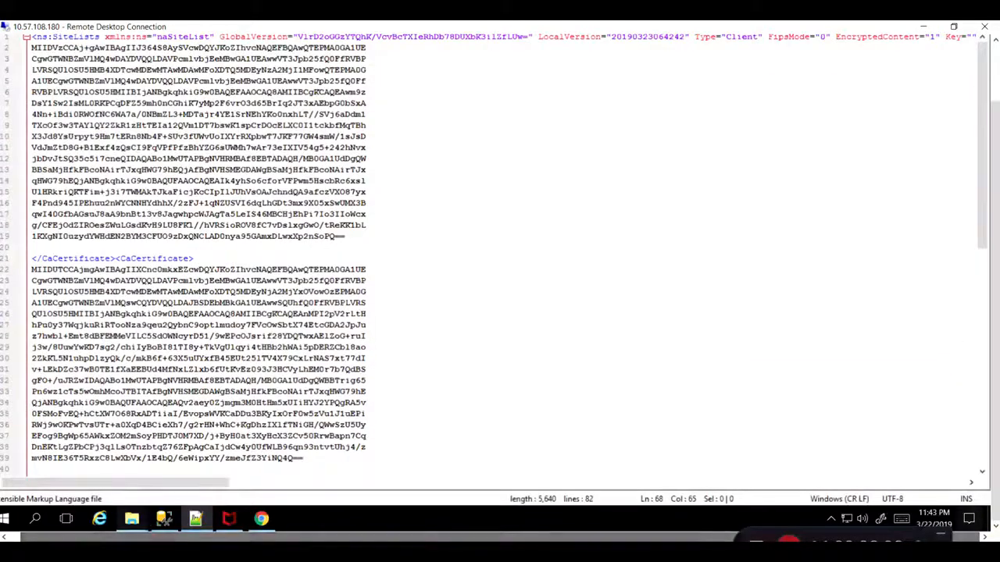
pyautogui.moveTo(163, 519)
pyautogui.moveTo(131, 518)
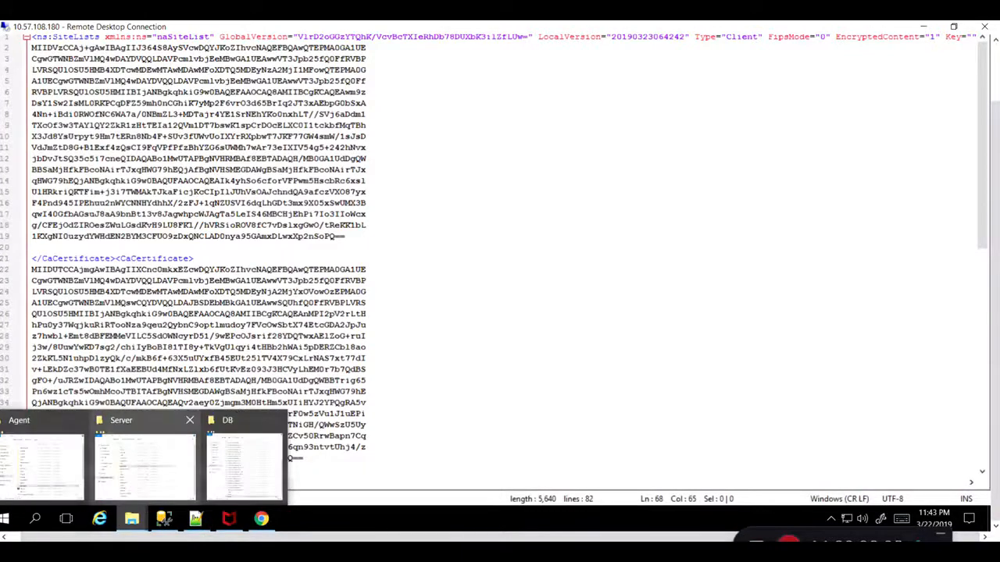
pyautogui.click(169, 431)
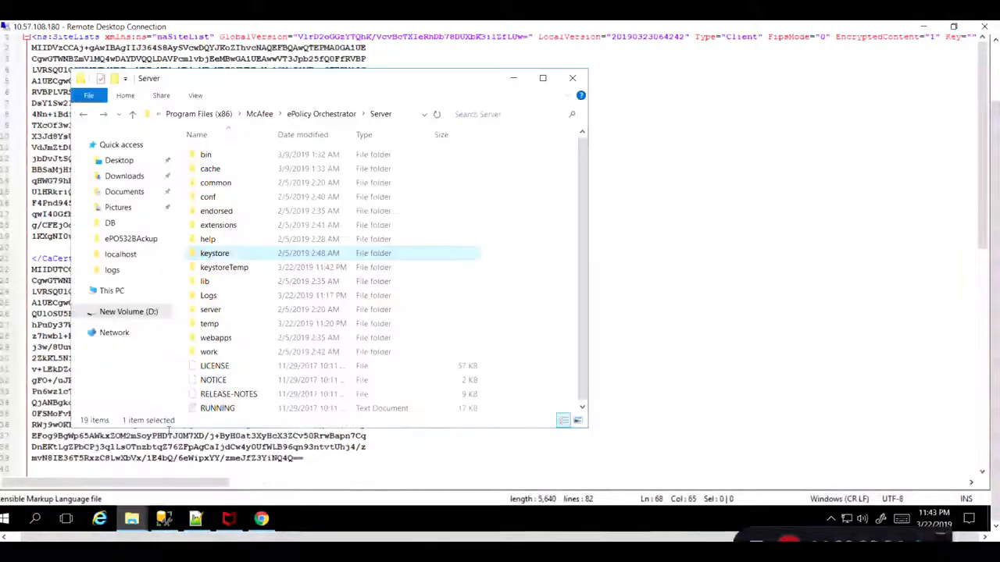
pyautogui.doubleClick(235, 269)
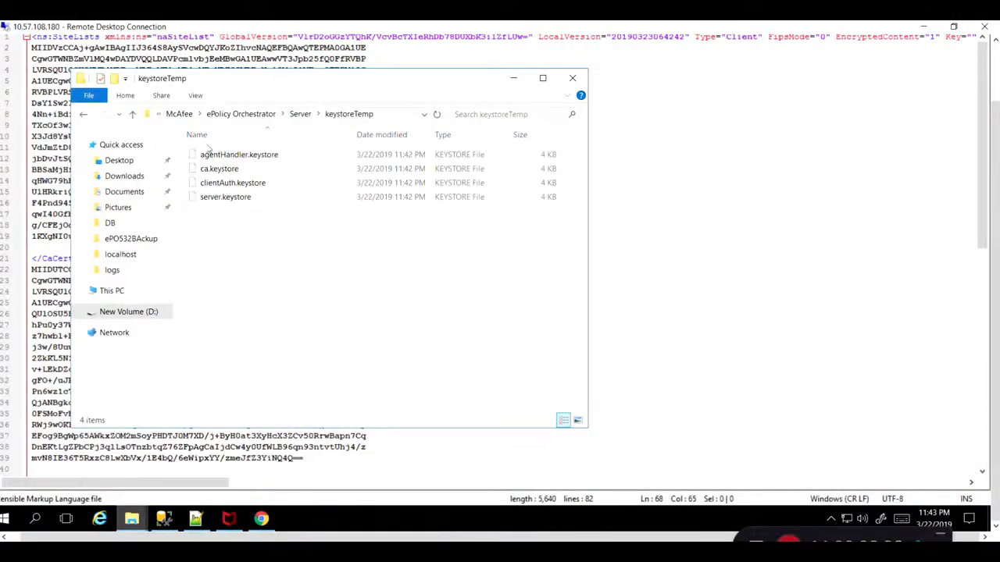
pyautogui.hotkey('ctrl', 'a')
pyautogui.click(83, 114)
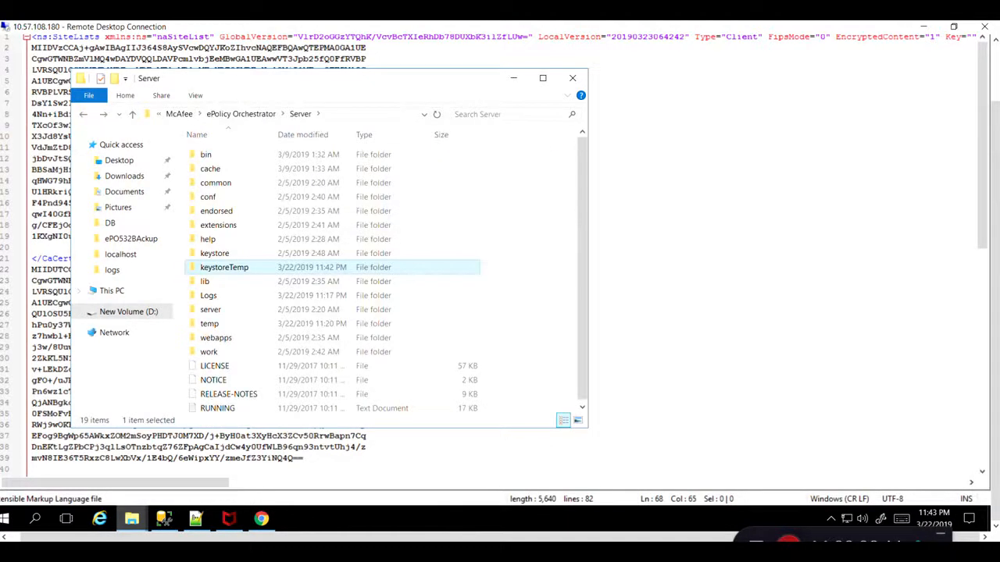
# Switch to the ePO console and refresh the Audit Log to check for the regeneration entry.
pyautogui.click(261, 518)
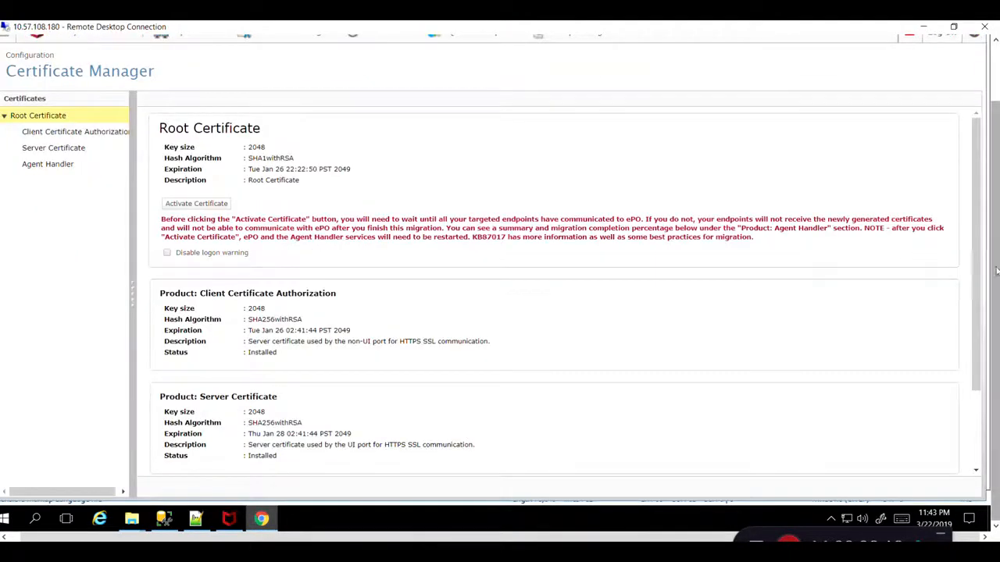
pyautogui.moveTo(996, 271); pyautogui.dragTo(995, 209)
pyautogui.click(103, 53)
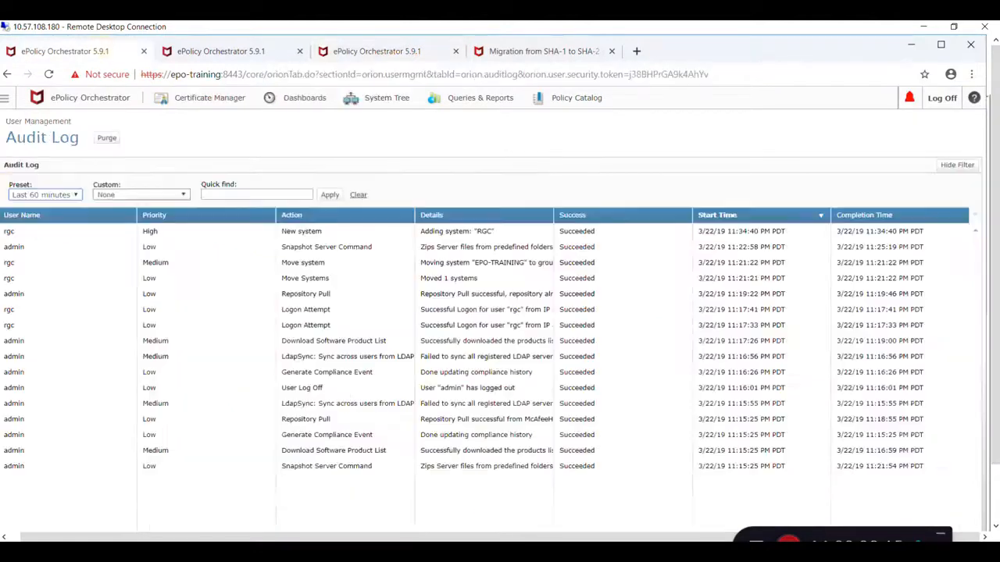
pyautogui.press('F5')
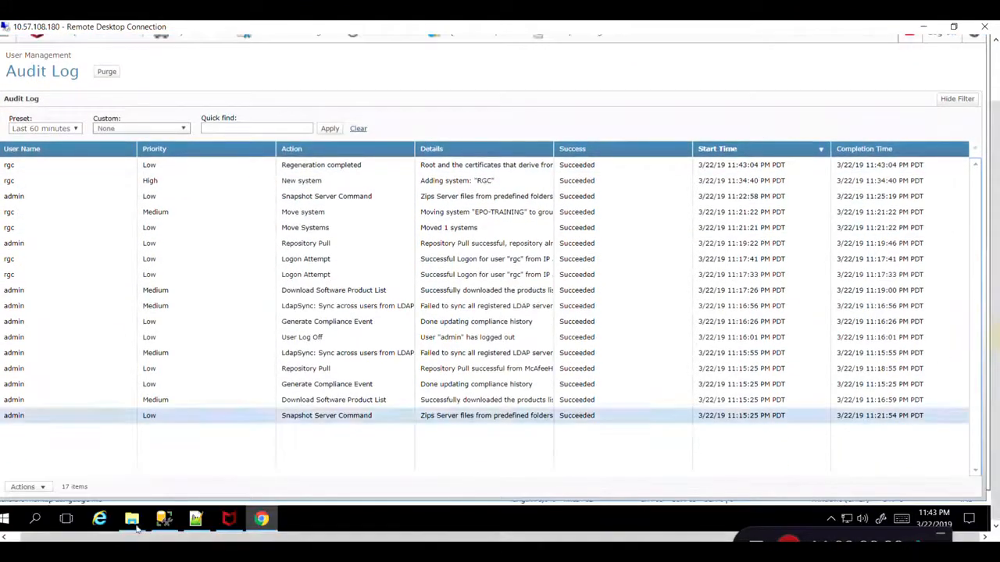
# Collect and send properties from the McAfee Agent Monitor and open the ProgramData Agent folder.
pyautogui.click(228, 518)
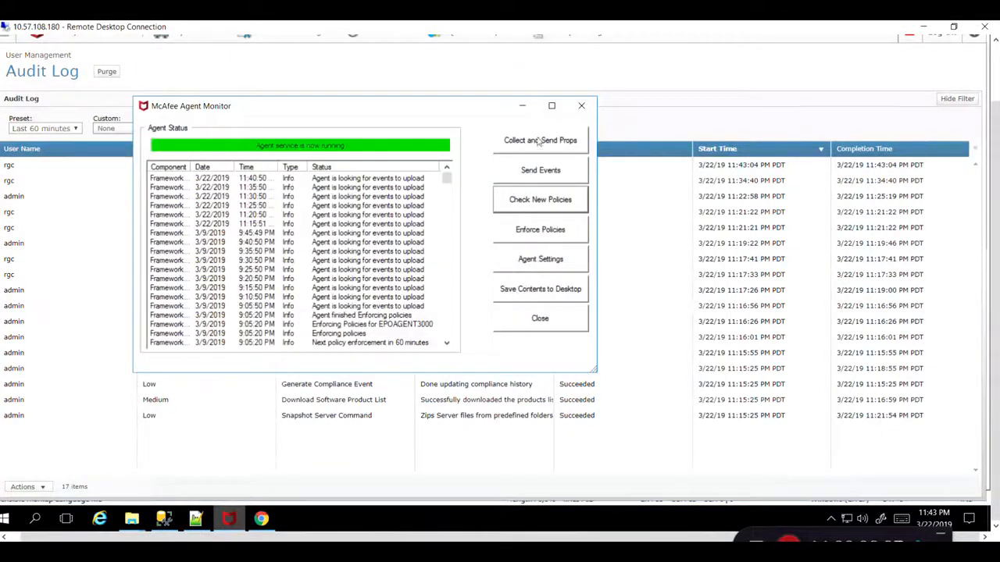
pyautogui.click(537, 141)
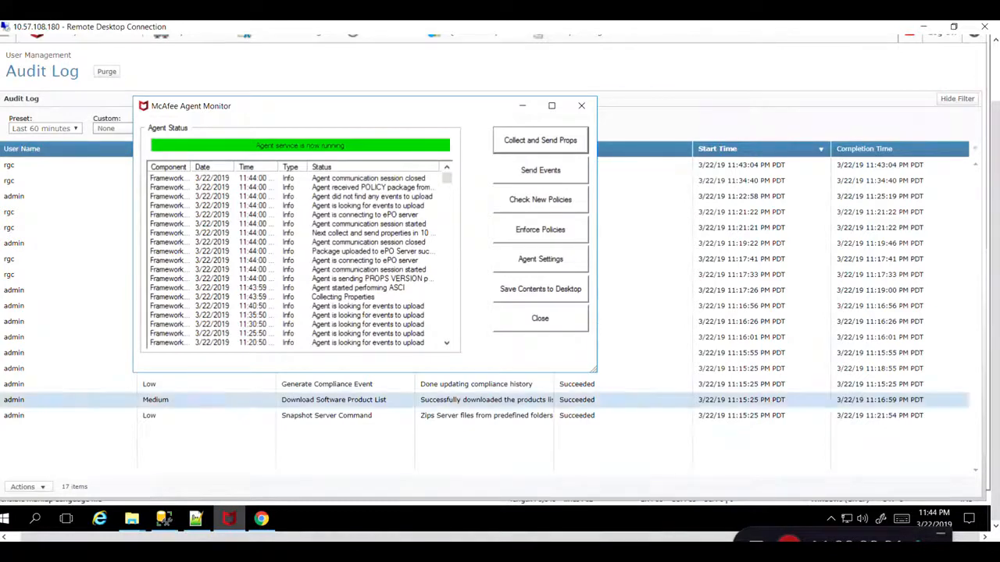
pyautogui.click(132, 520)
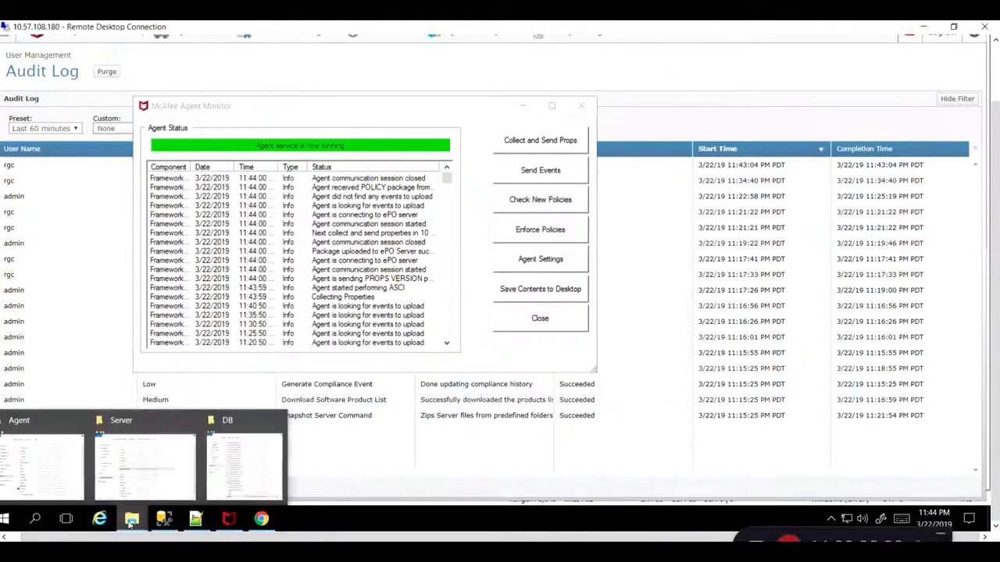
pyautogui.click(14, 460)
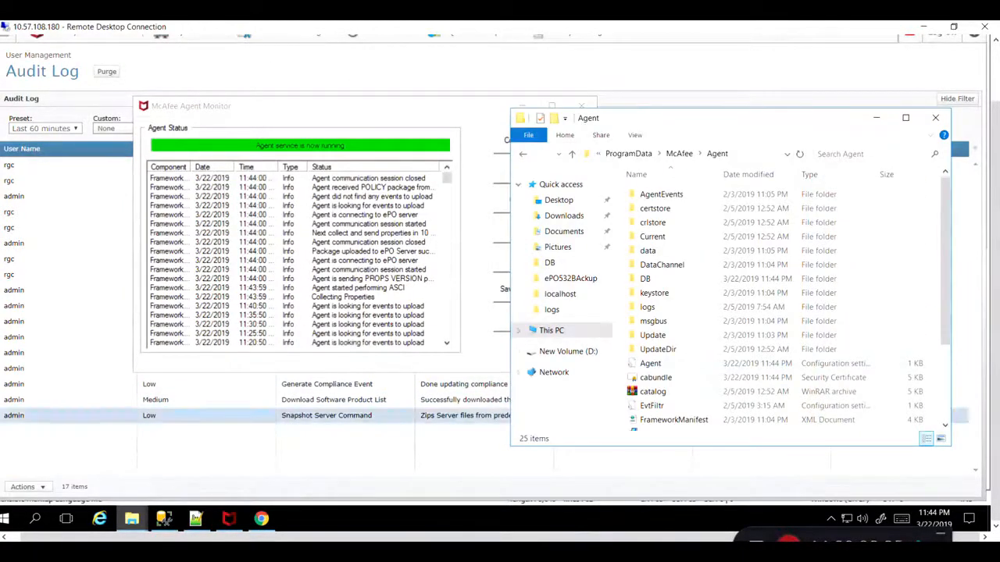
# Refresh the Certificate Manager and review the Agent Handler migration status and its list of remaining systems.
pyautogui.click(209, 65)
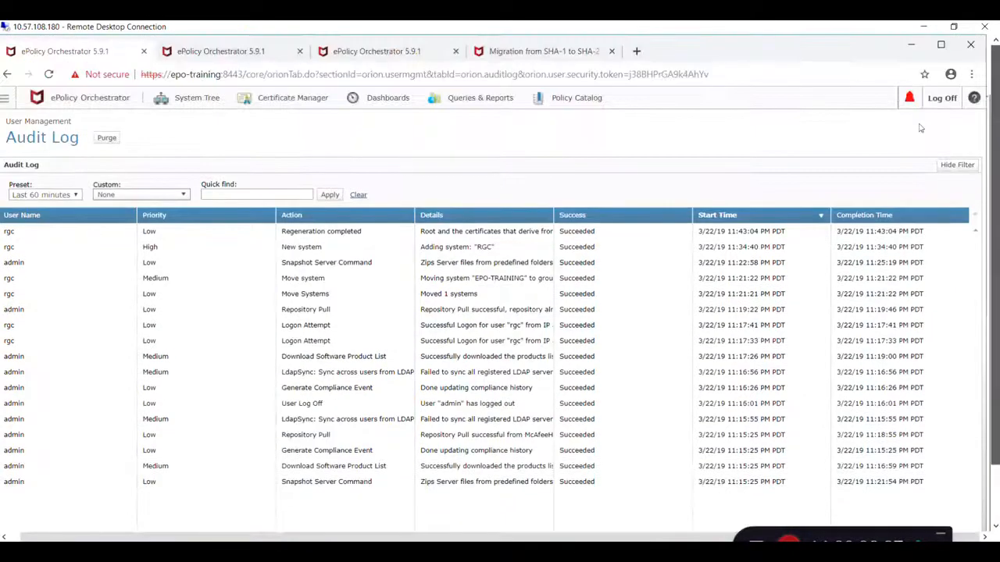
pyautogui.click(221, 51)
pyautogui.press('F5')
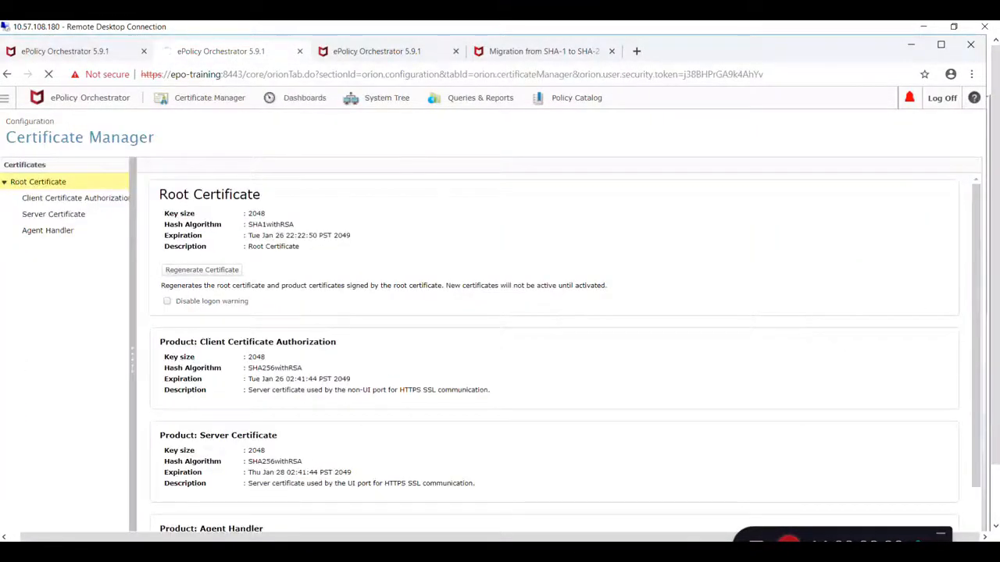
pyautogui.scroll(-3, 330, 389)
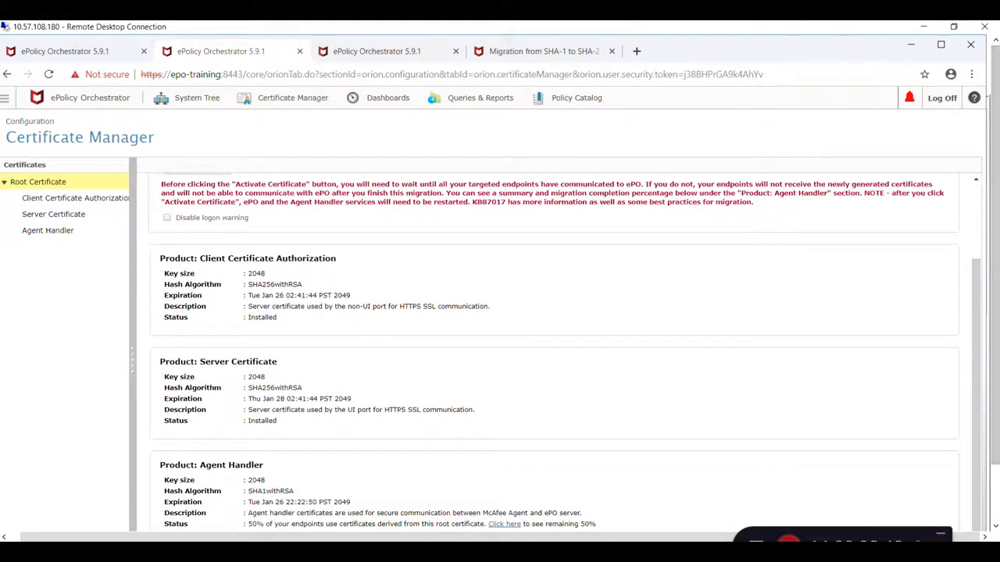
pyautogui.moveTo(996, 305); pyautogui.dragTo(996, 359)
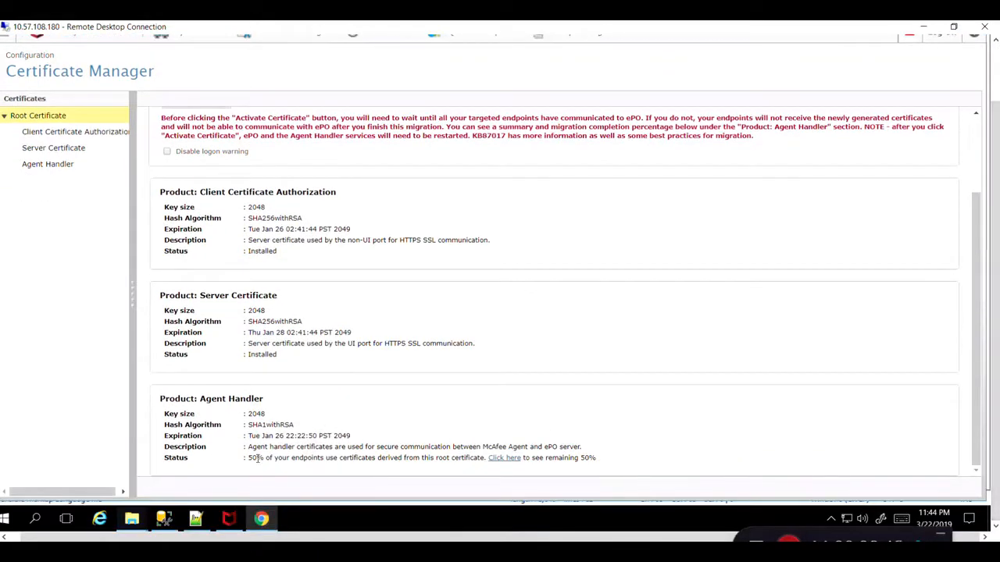
pyautogui.moveTo(258, 459); pyautogui.dragTo(401, 456)
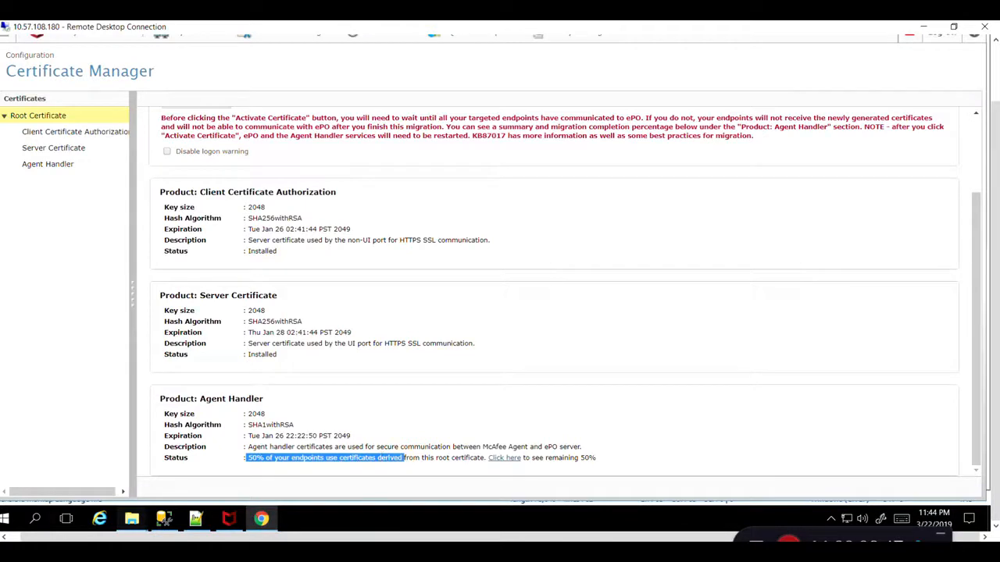
pyautogui.moveTo(995, 173); pyautogui.dragTo(995, 194)
pyautogui.click(512, 459)
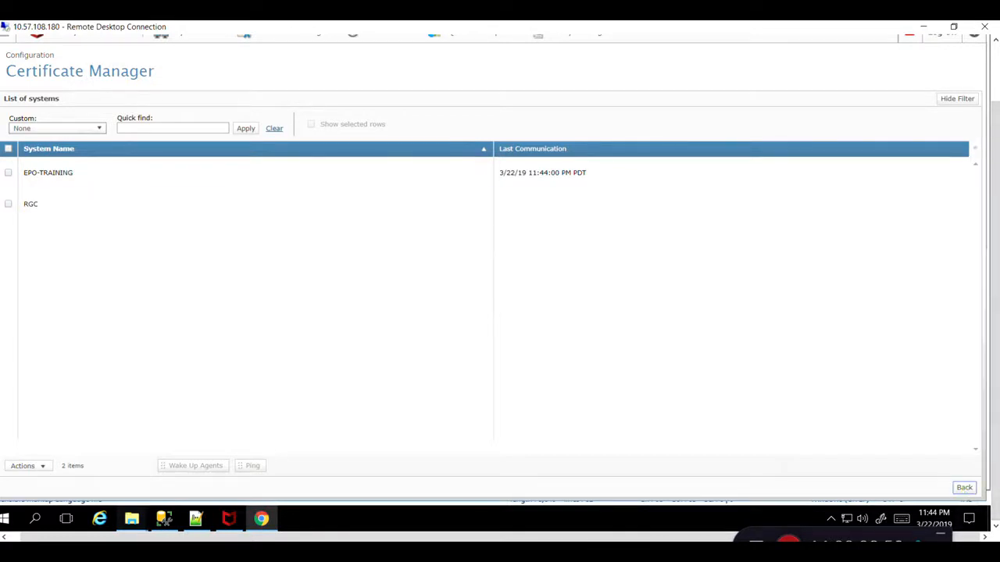
pyautogui.click(964, 487)
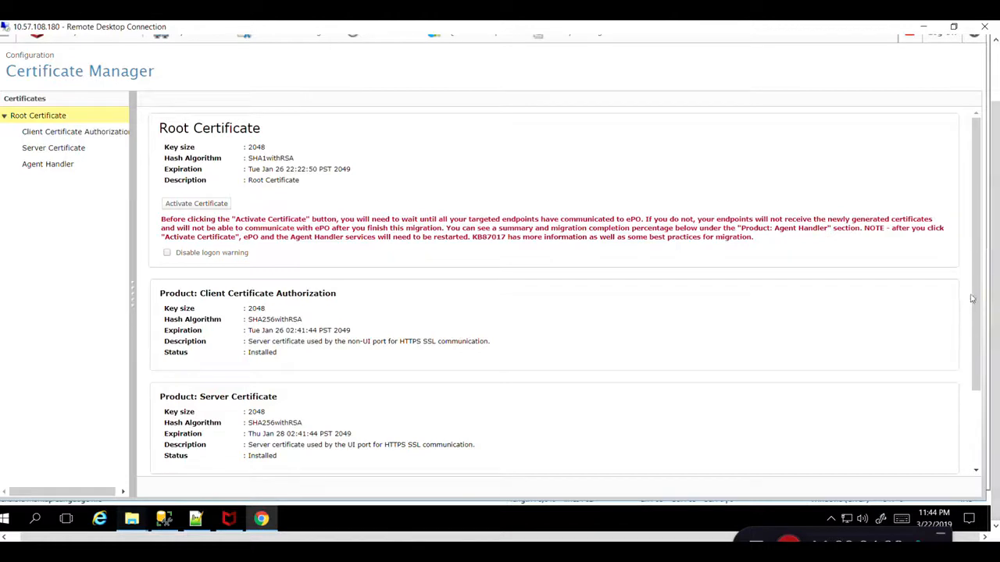
pyautogui.scroll(-2, 972, 297)
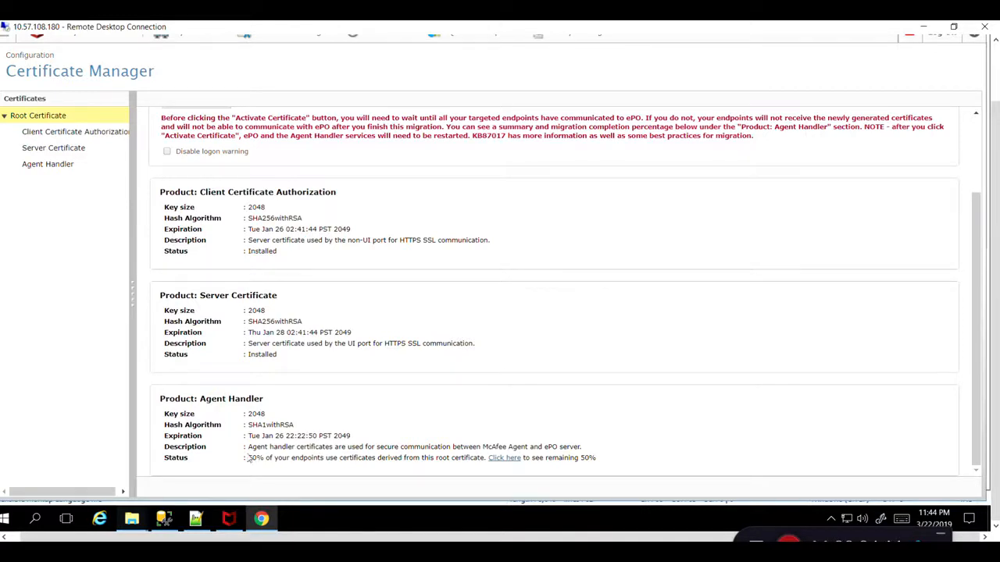
pyautogui.moveTo(248, 458); pyautogui.dragTo(336, 458)
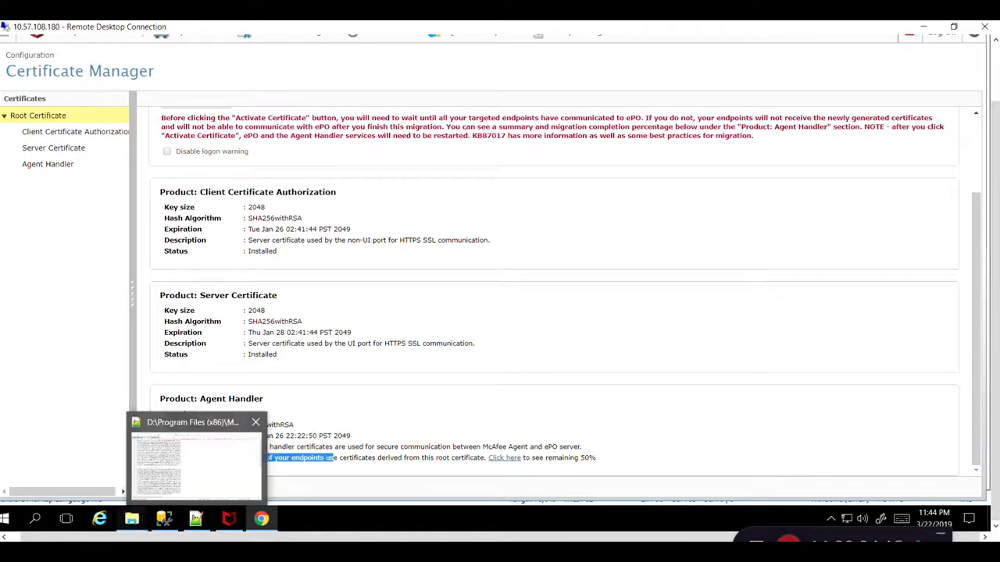
# Open cabundle.cer from the Agent folder in Notepad++, reload it, and scroll through its certificates.
pyautogui.click(135, 519)
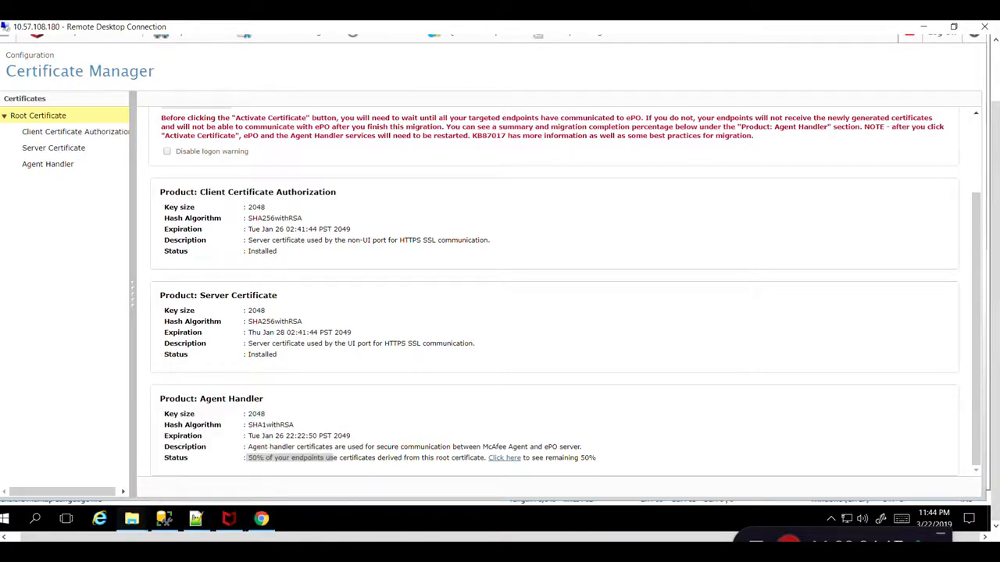
pyautogui.click(17, 433)
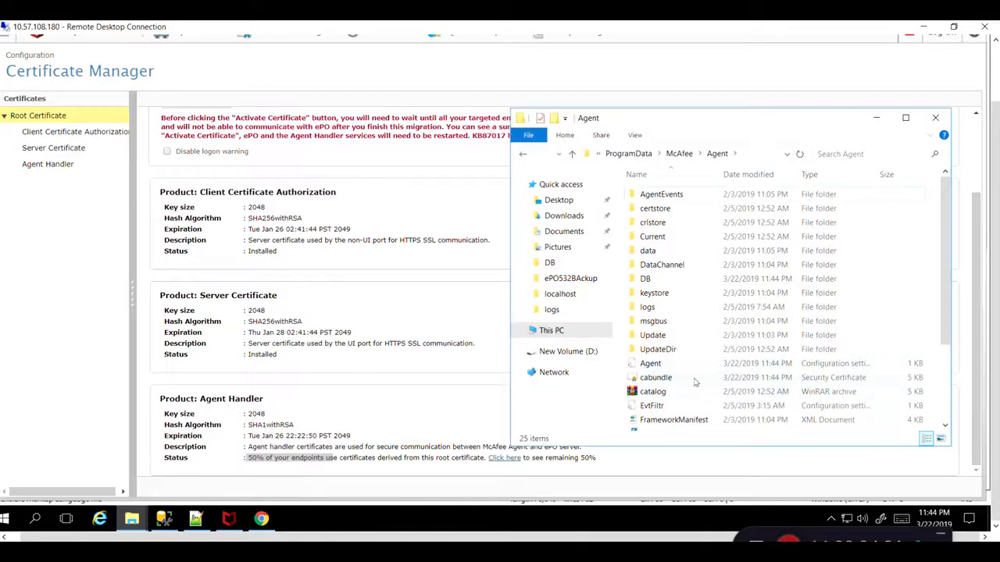
pyautogui.rightClick(647, 378)
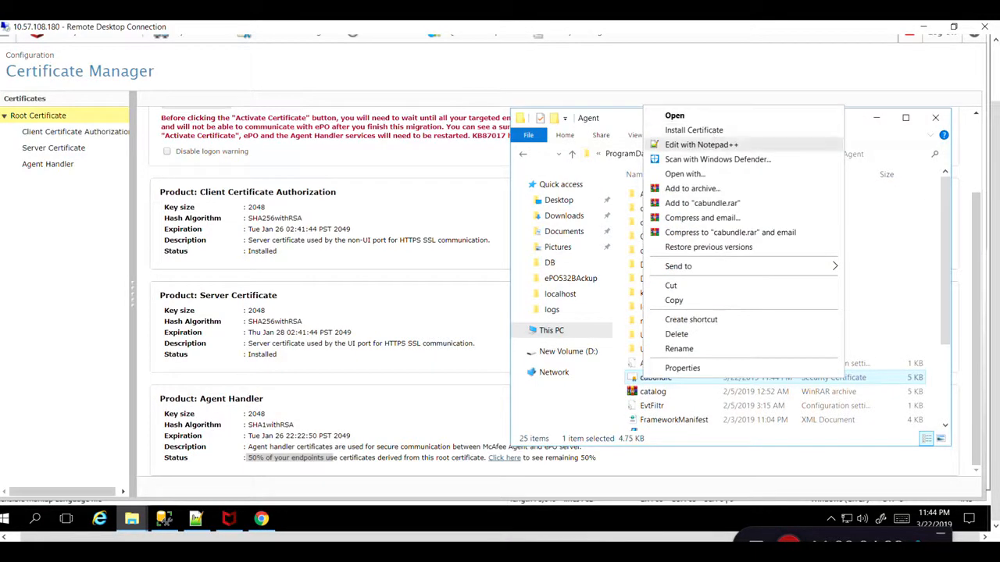
pyautogui.click(705, 142)
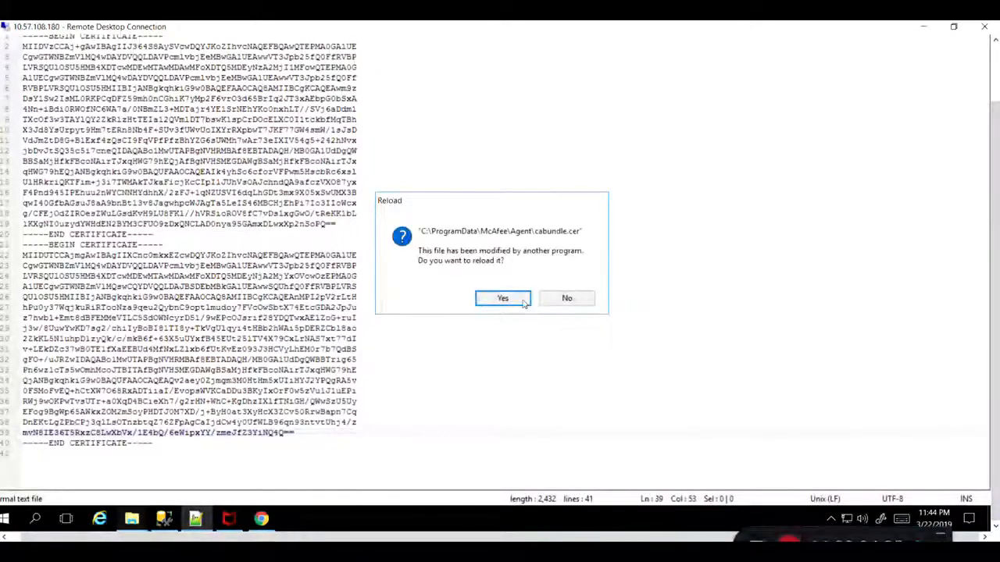
pyautogui.press('Return')
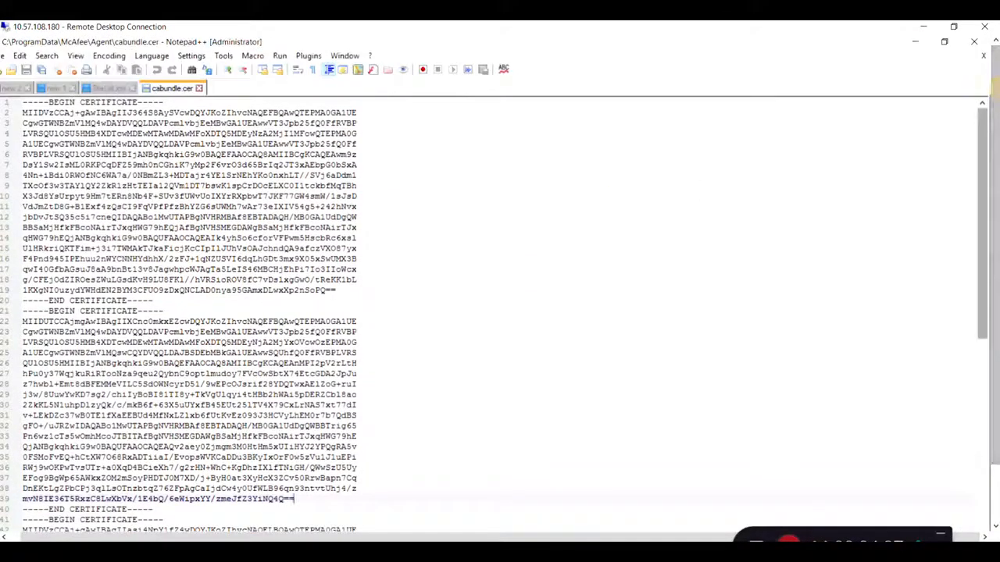
pyautogui.moveTo(979, 336); pyautogui.dragTo(996, 461)
pyautogui.moveTo(260, 518)
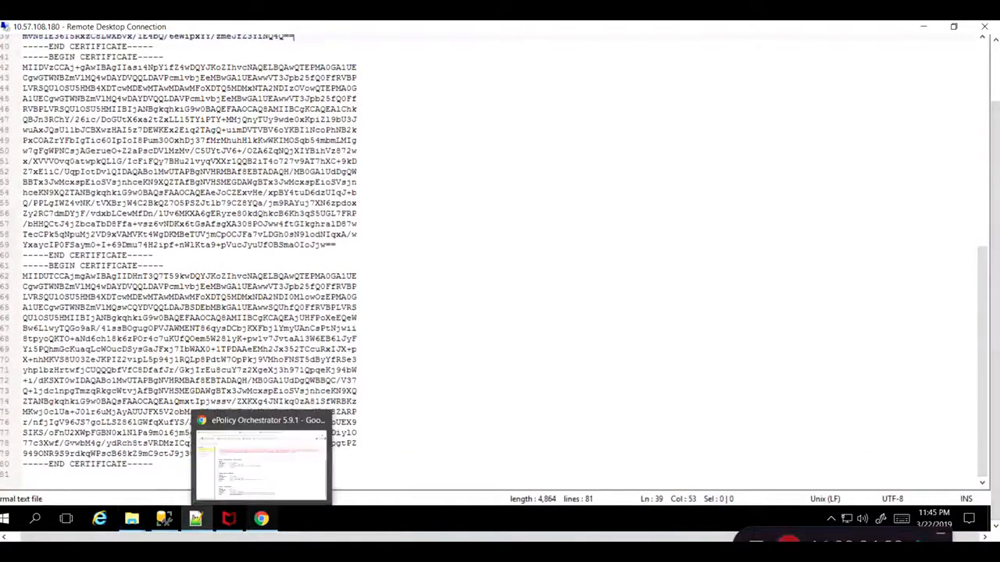
# Return to the Certificate Manager, activate the new root certificate, and confirm the activation warning.
pyautogui.click(319, 457)
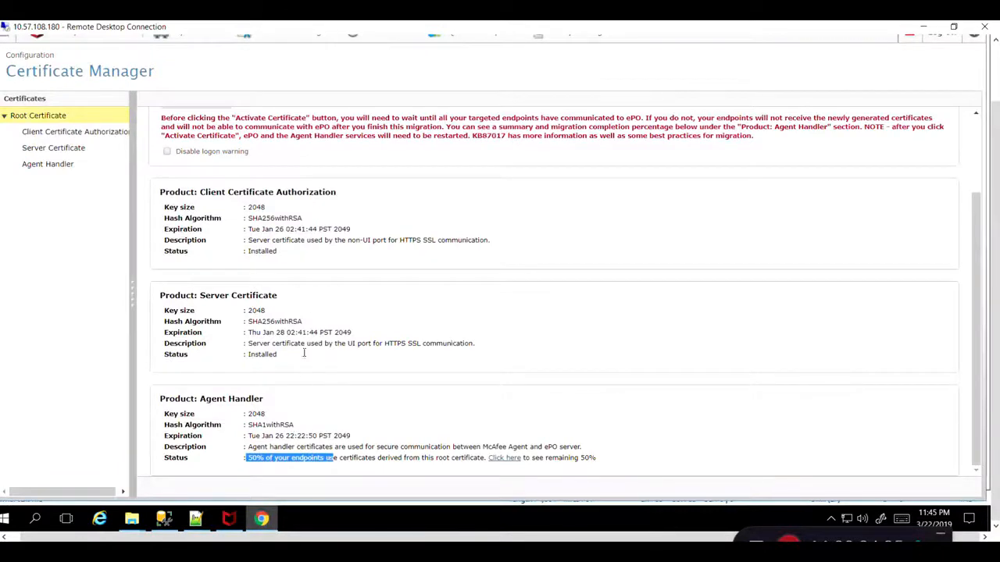
pyautogui.click(303, 301)
pyautogui.scroll(2, 304, 302)
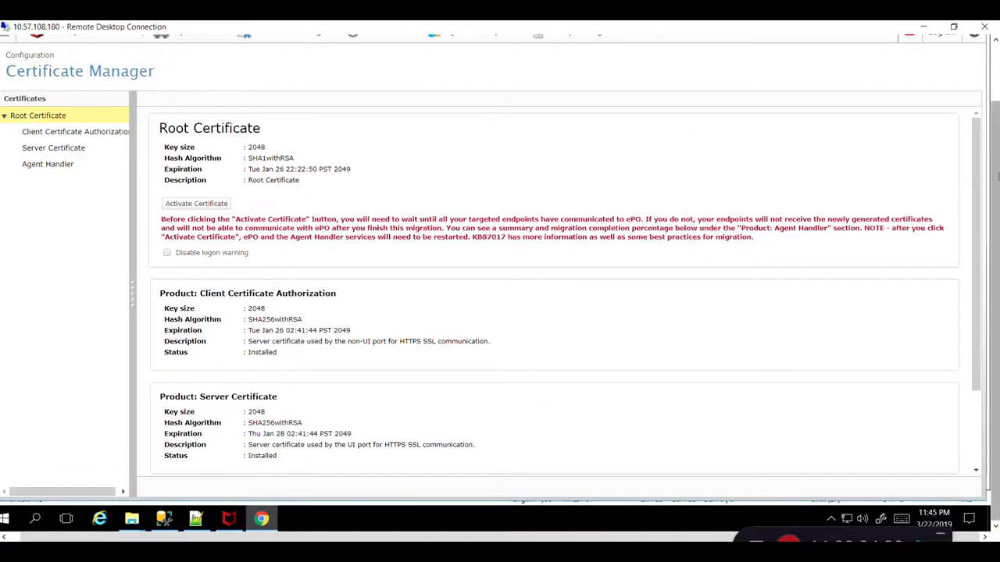
pyautogui.moveTo(996, 181); pyautogui.dragTo(995, 137)
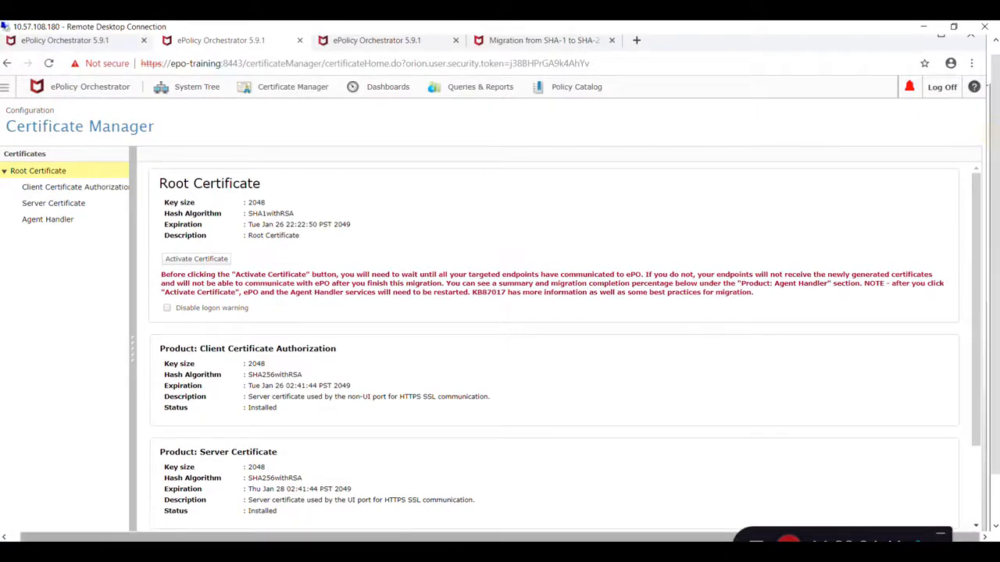
pyautogui.click(996, 311)
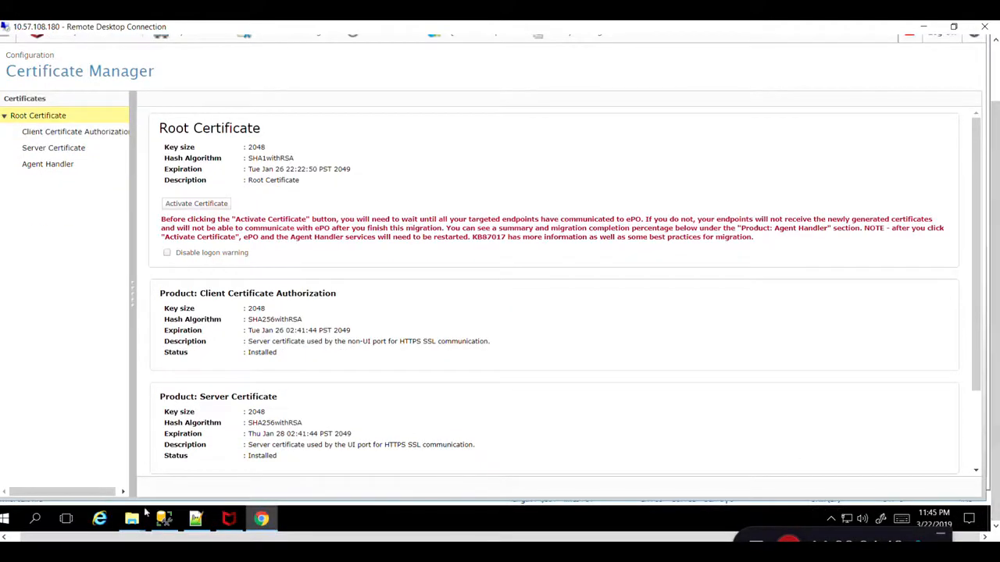
pyautogui.moveTo(131, 519)
pyautogui.click(138, 450)
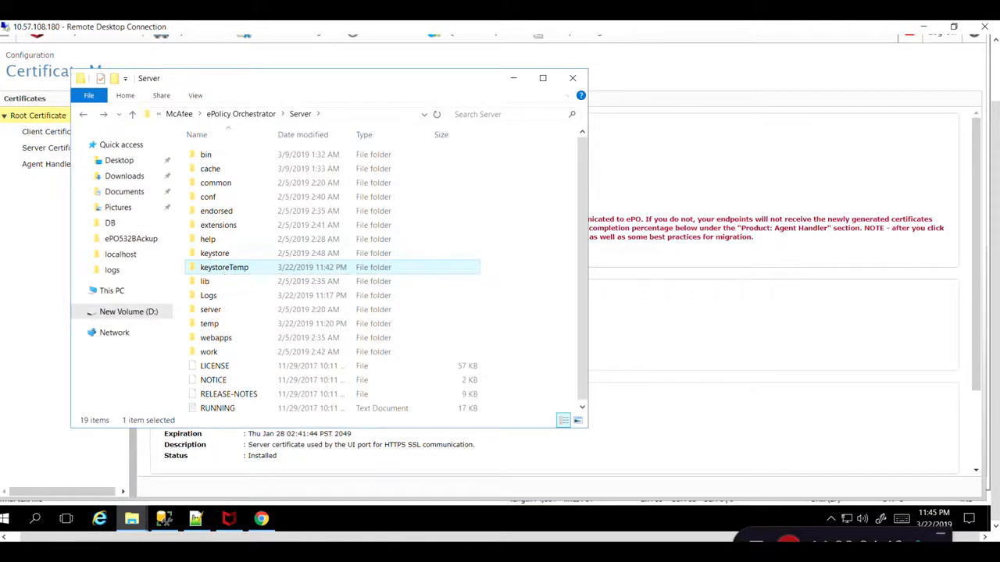
pyautogui.click(739, 183)
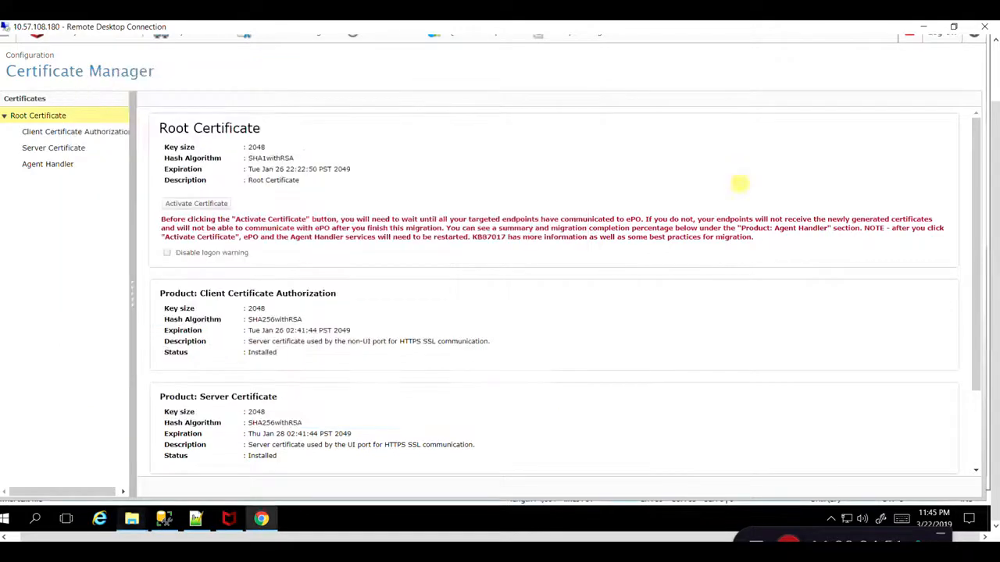
pyautogui.moveTo(995, 304)
pyautogui.mouseDown()
pyautogui.moveTo(995, 273)
pyautogui.moveTo(994, 305)
pyautogui.mouseUp()
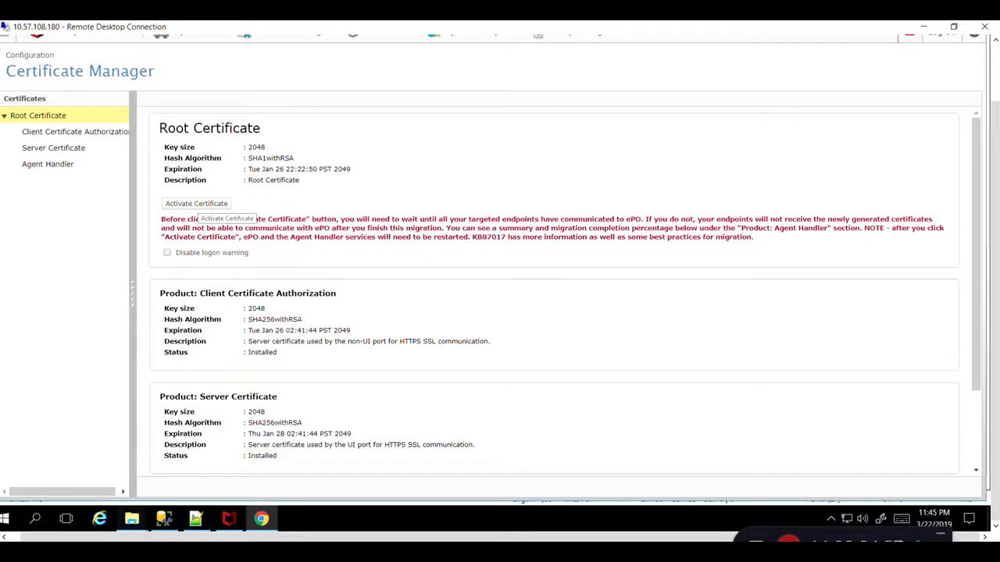
pyautogui.click(196, 203)
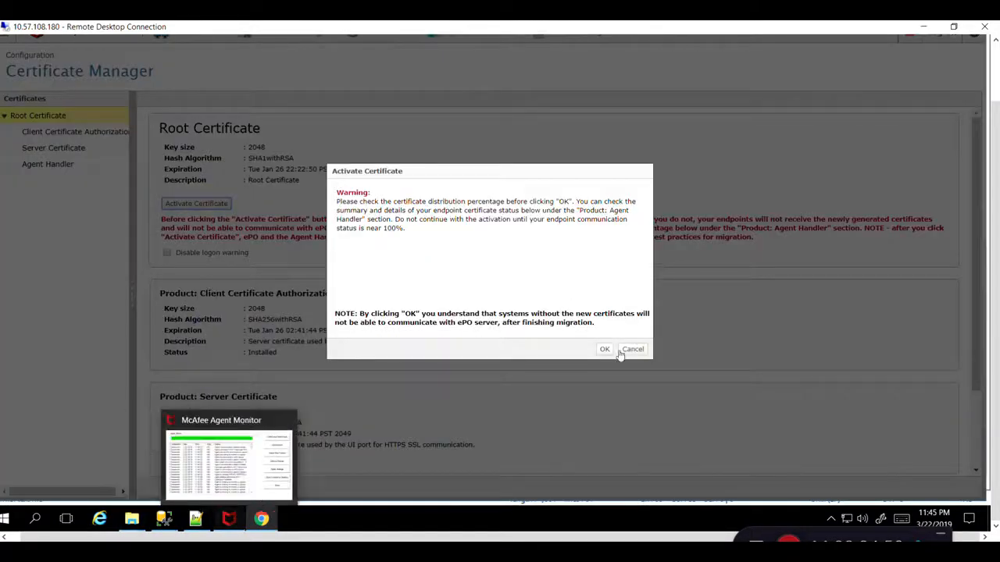
pyautogui.press('Return')
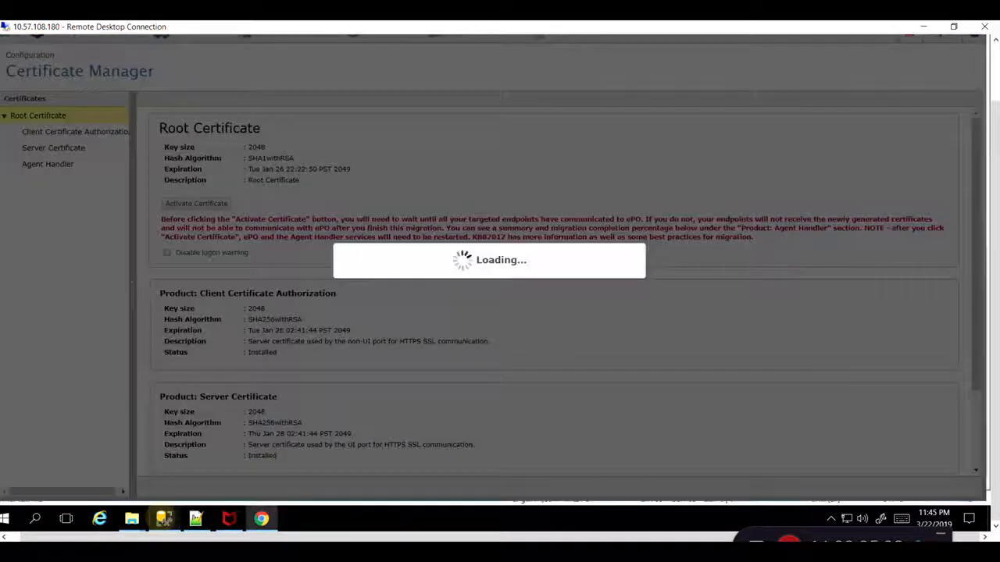
# Switch to SQL Server Management Studio and re-run the certificate queries repeatedly to monitor the activation state.
pyautogui.click(162, 519)
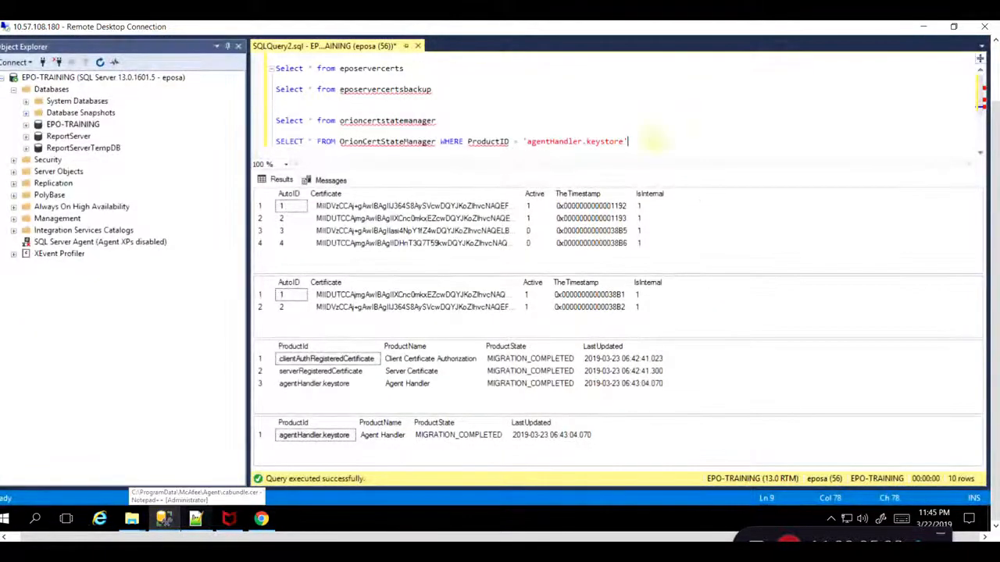
pyautogui.press('F5')
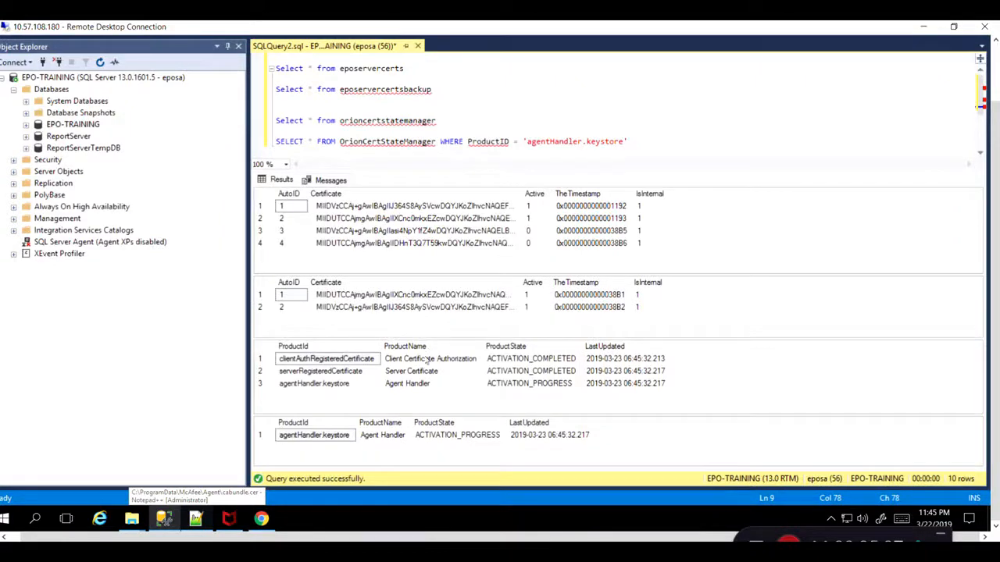
pyautogui.press('F5')
pyautogui.press('F5')
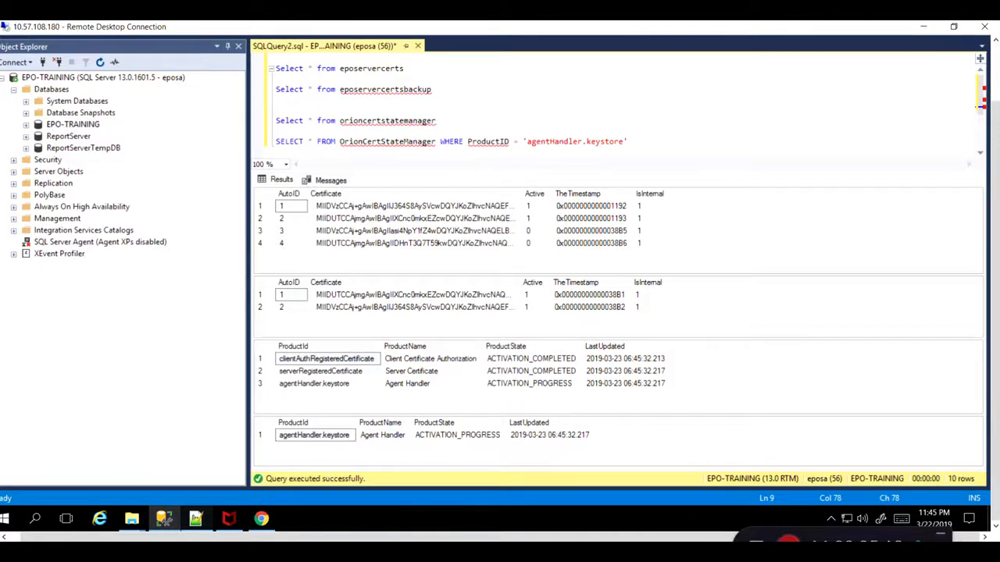
pyautogui.press('F5')
pyautogui.press('F5')
pyautogui.press('F5')
pyautogui.press('F5')
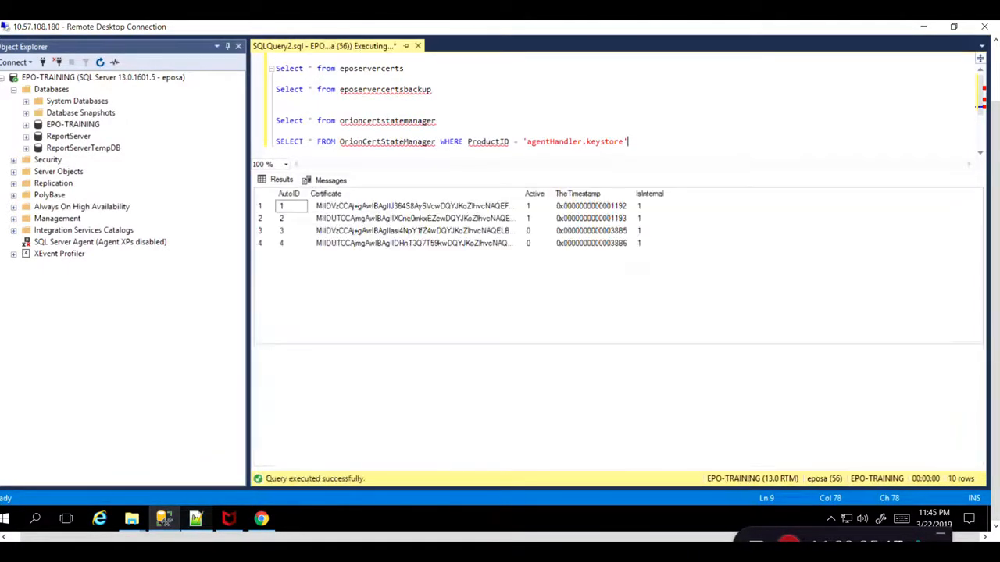
pyautogui.press('F5')
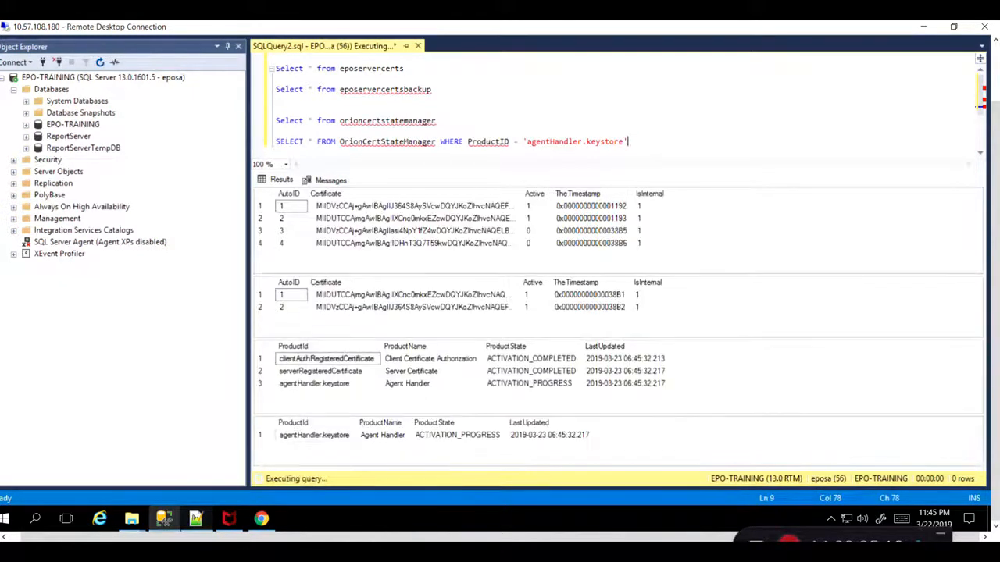
pyautogui.press('F5')
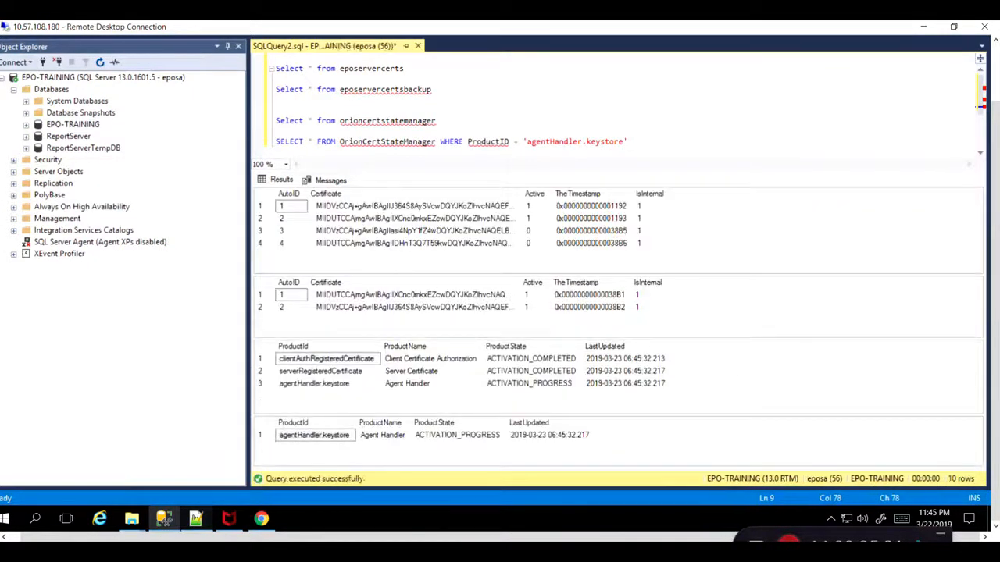
pyautogui.press('F5')
pyautogui.press('F5')
pyautogui.press('F5')
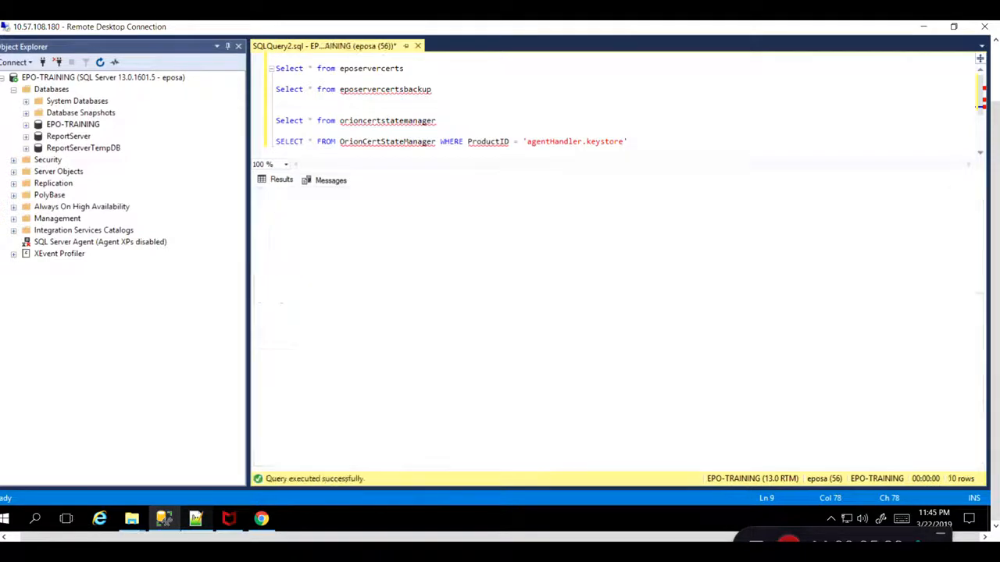
pyautogui.press('F5')
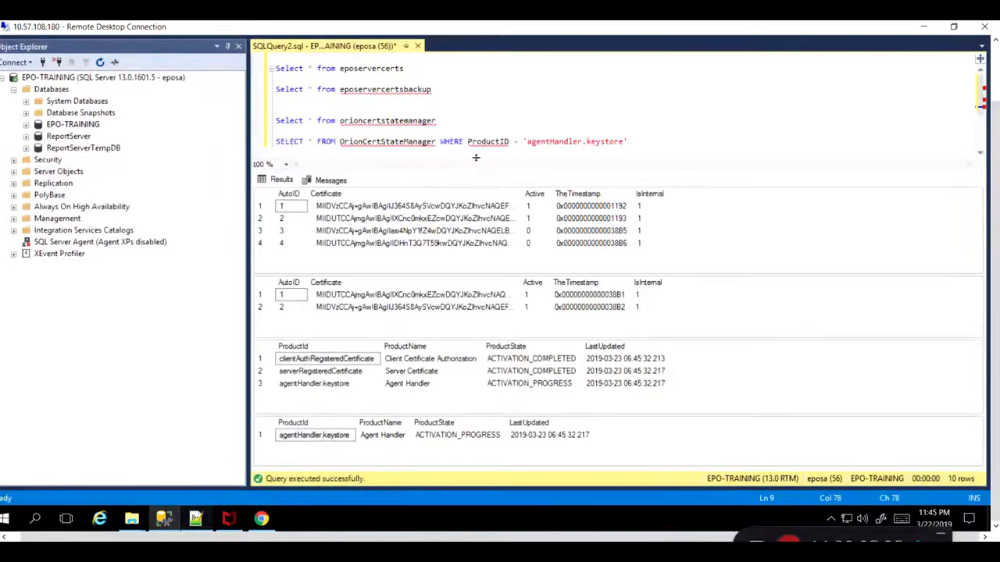
pyautogui.press('F5')
pyautogui.press('F5')
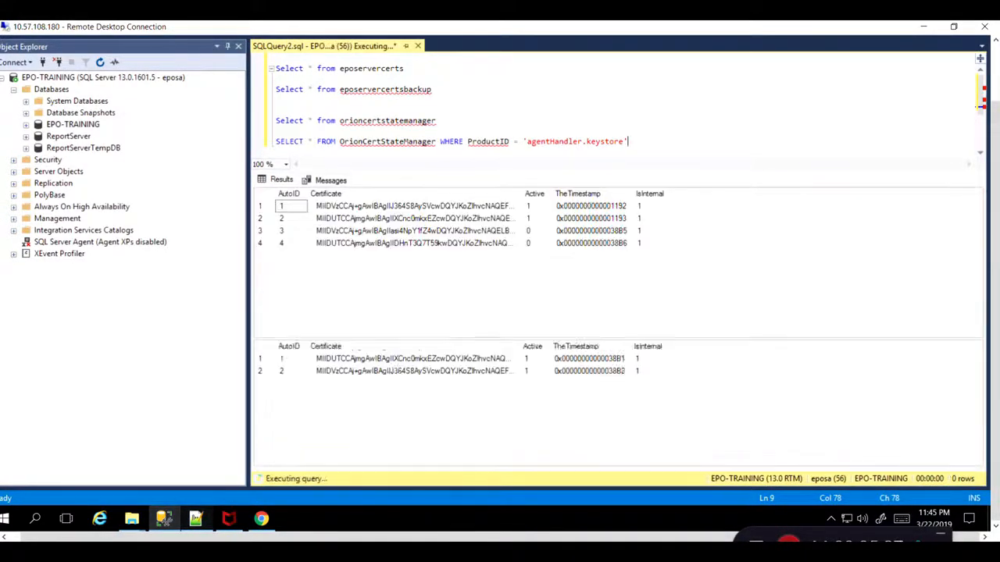
pyautogui.press('F5')
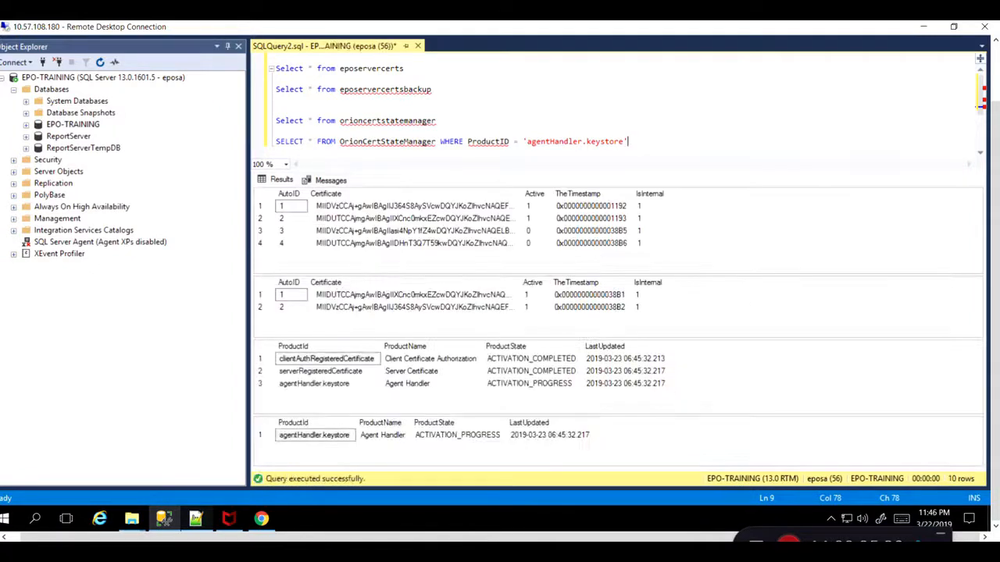
pyautogui.press('F5')
# Open the keystoreBackup folder inside the ePolicy Orchestrator Server directory, then step back up and minimize the window.
pyautogui.click(262, 519)
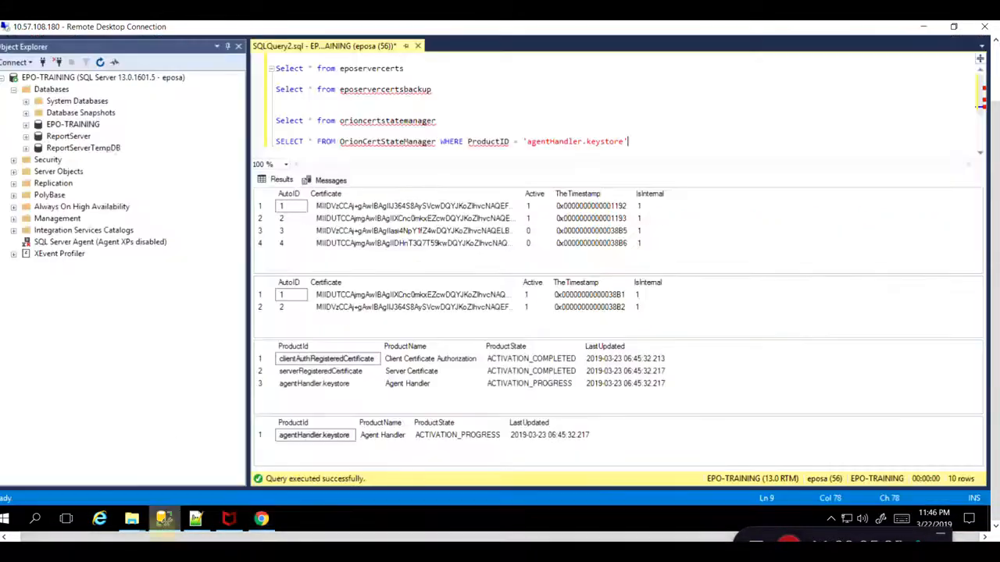
pyautogui.click(163, 518)
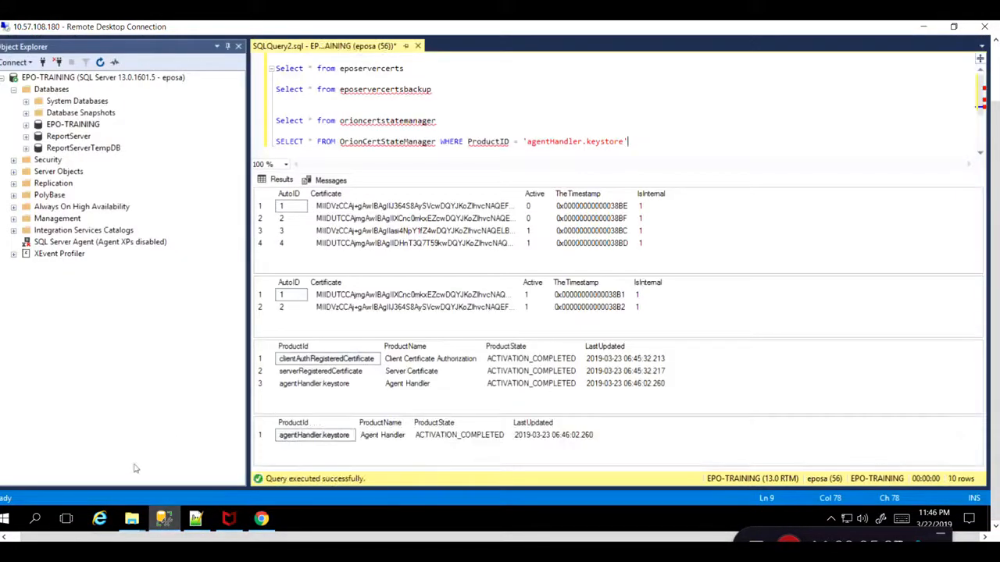
pyautogui.moveTo(131, 517)
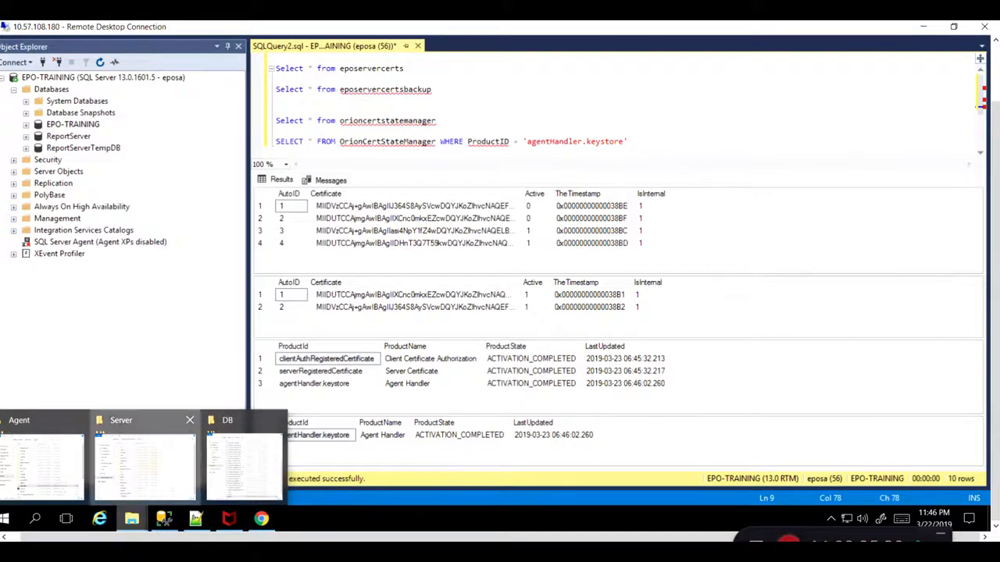
pyautogui.click(145, 465)
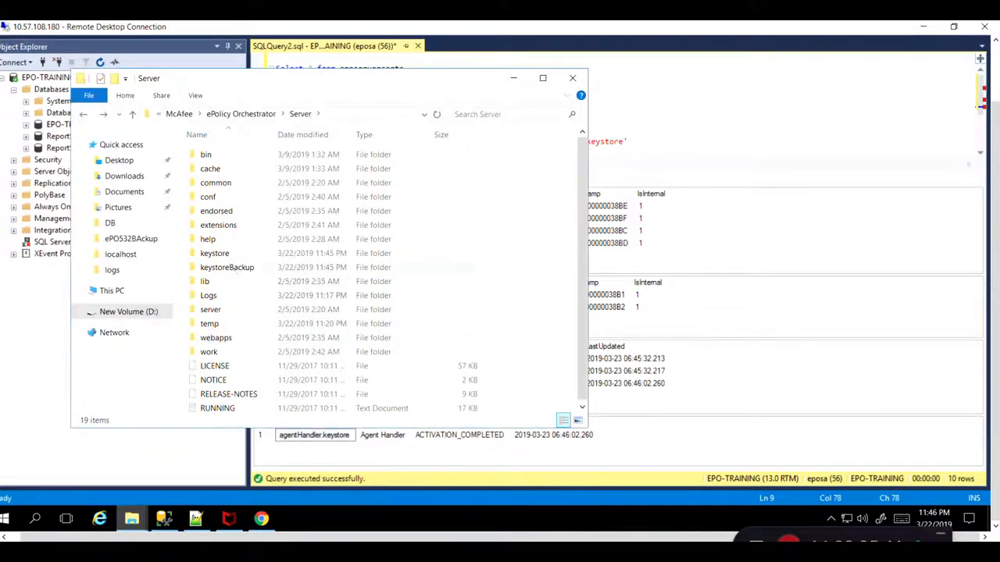
pyautogui.doubleClick(309, 267)
pyautogui.click(84, 115)
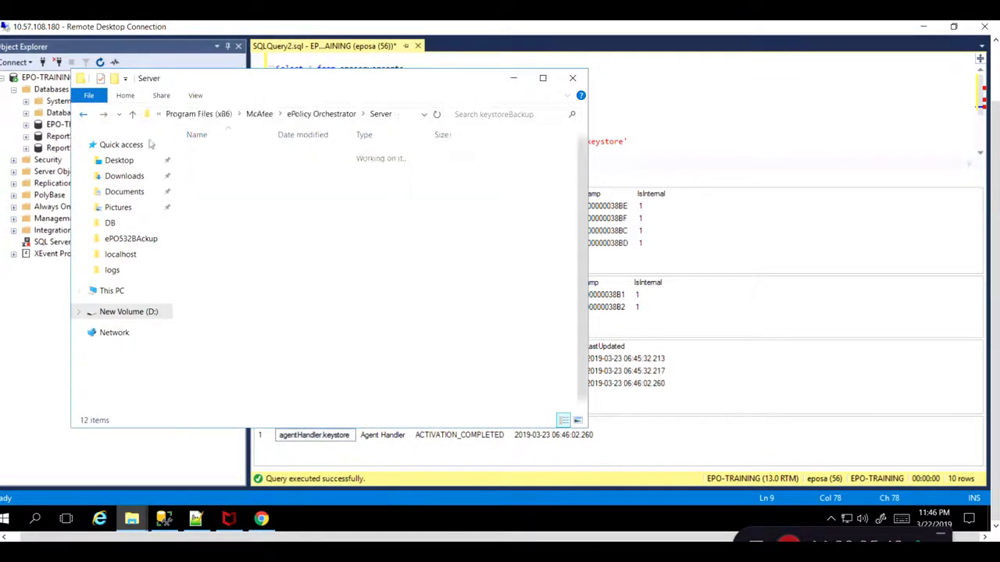
pyautogui.click(513, 78)
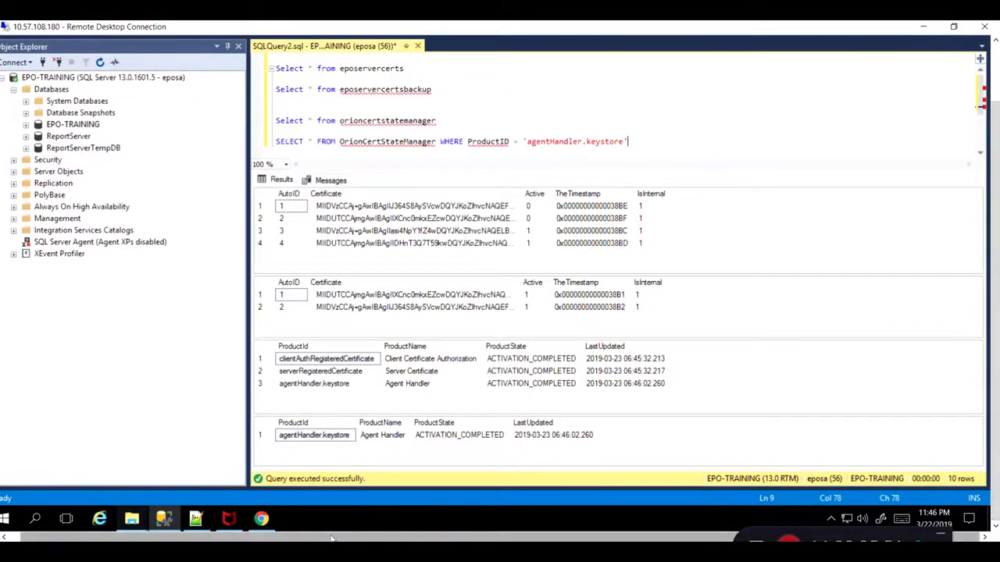
# Switch back to the Certificate Manager and finish the migration for the root certificate.
pyautogui.click(261, 518)
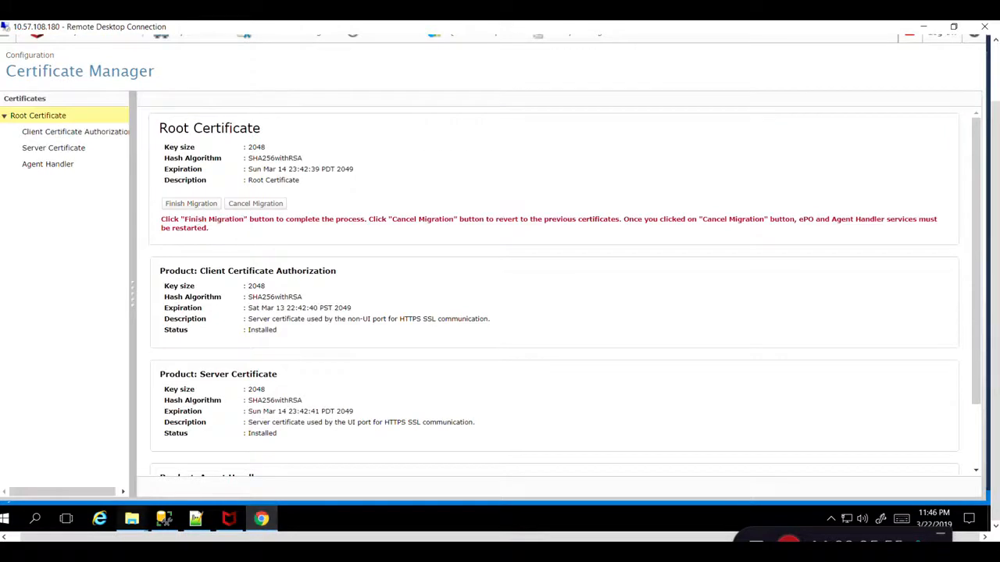
pyautogui.moveTo(131, 519)
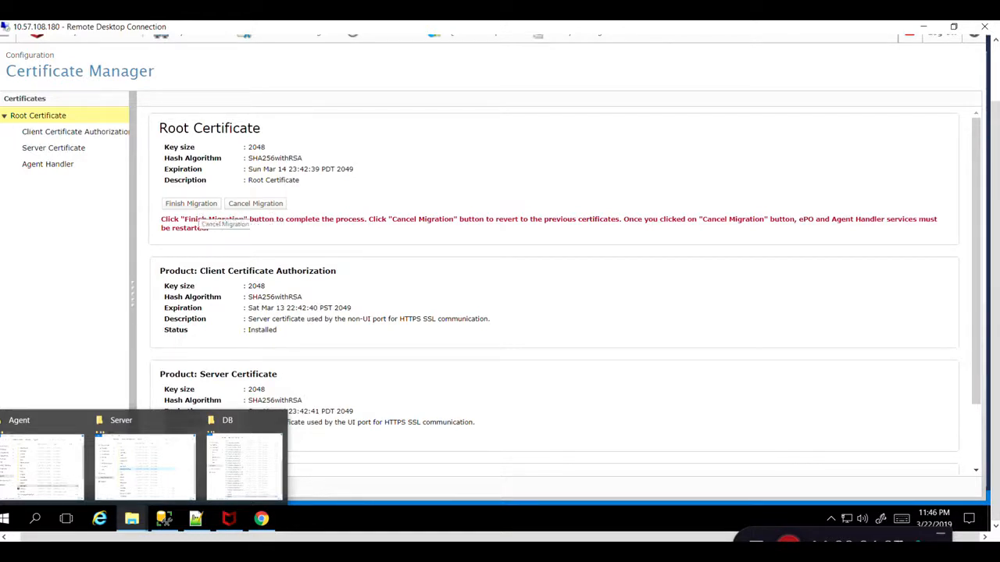
pyautogui.click(200, 204)
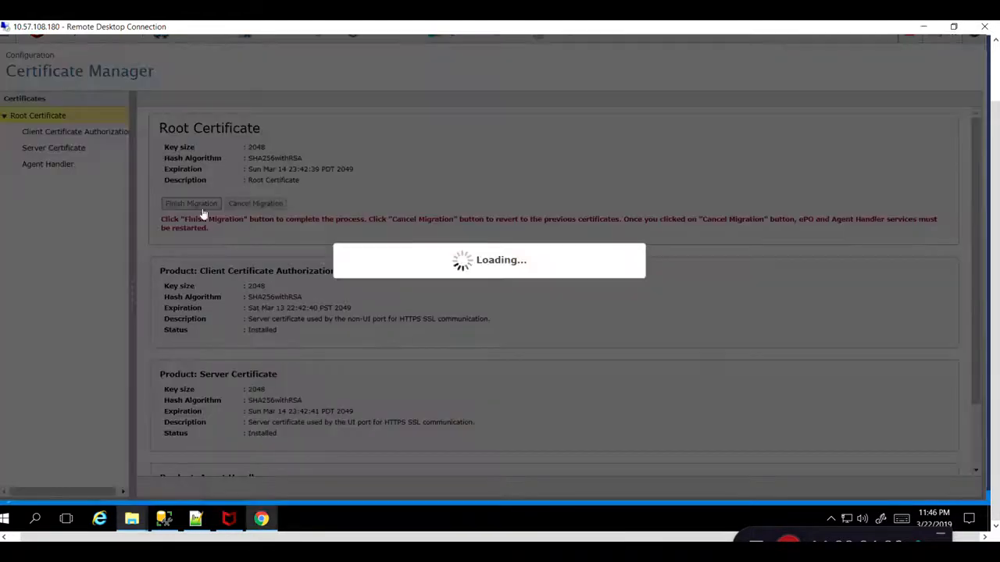
# Return to SQL Server Management Studio and re-run the certificate queries repeatedly to monitor the finish-migration state.
pyautogui.click(168, 522)
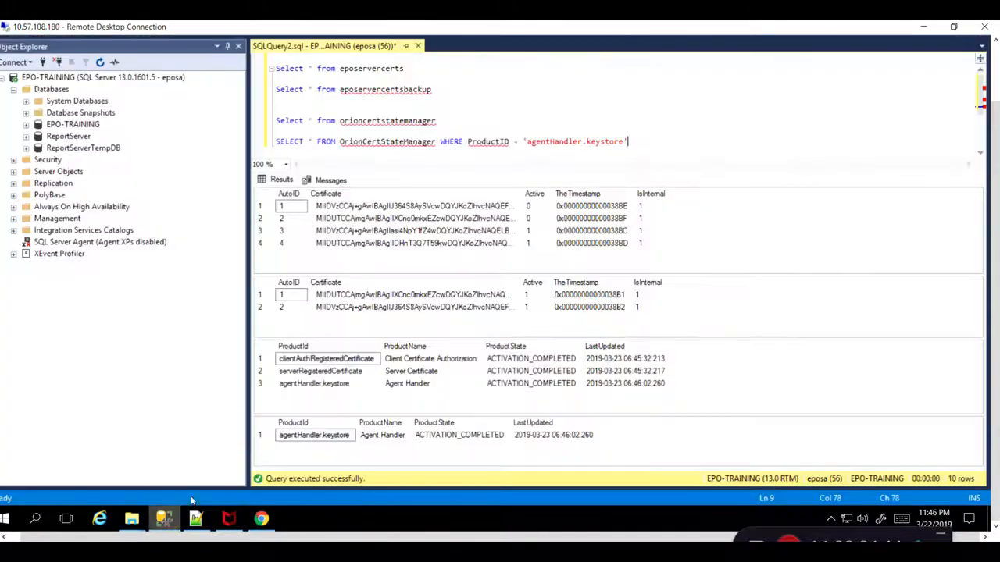
pyautogui.press('F5')
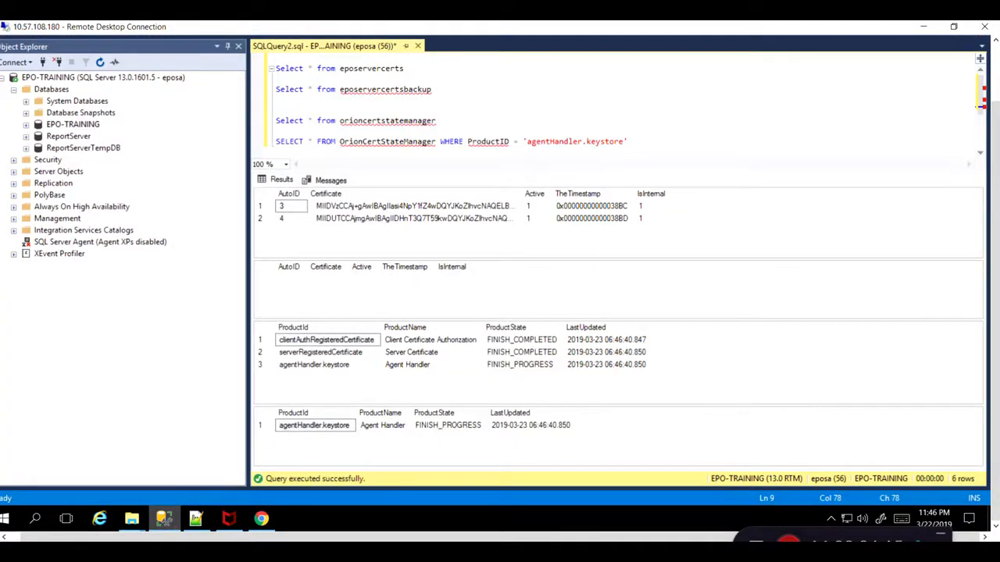
pyautogui.press('F5')
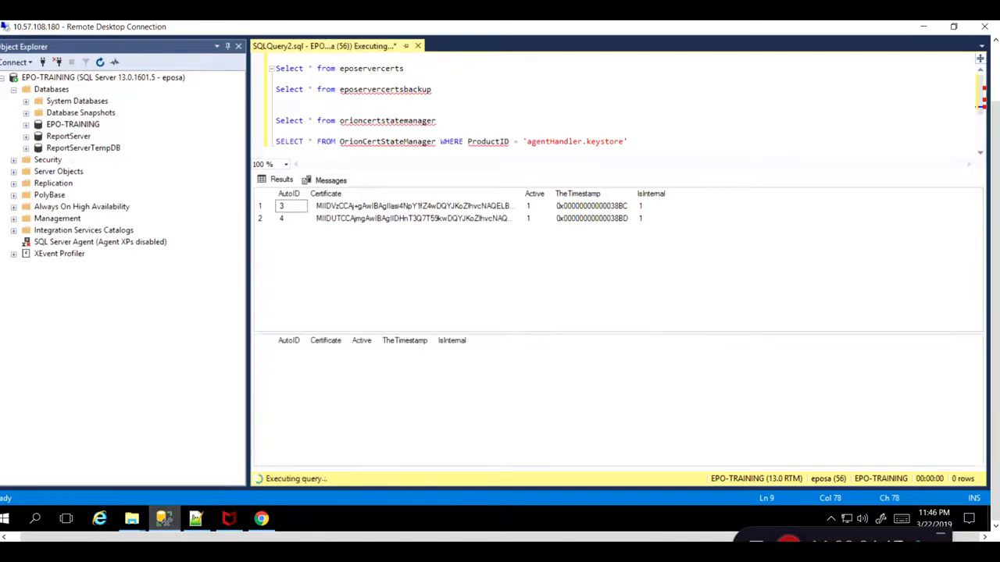
pyautogui.press('F5')
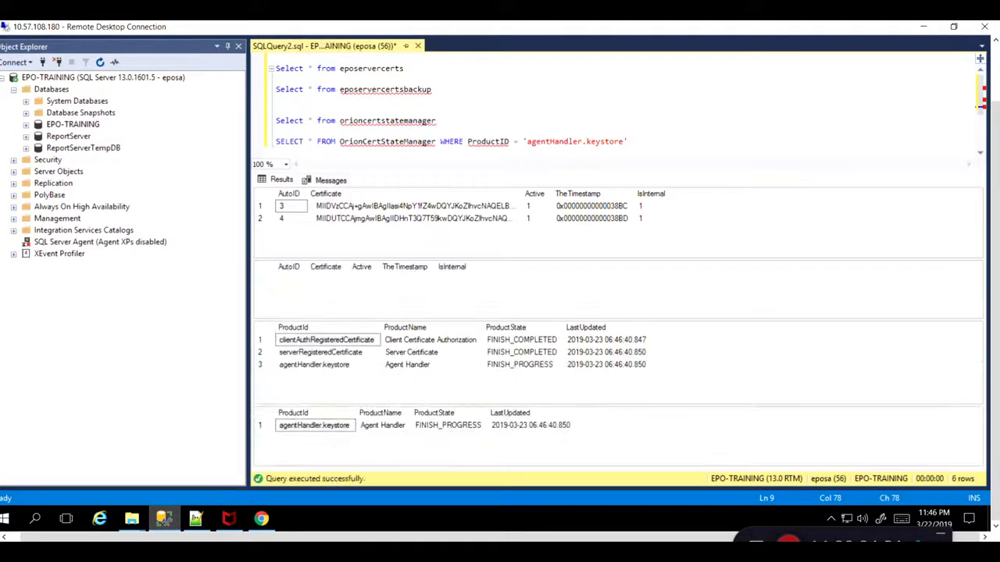
pyautogui.press('F5')
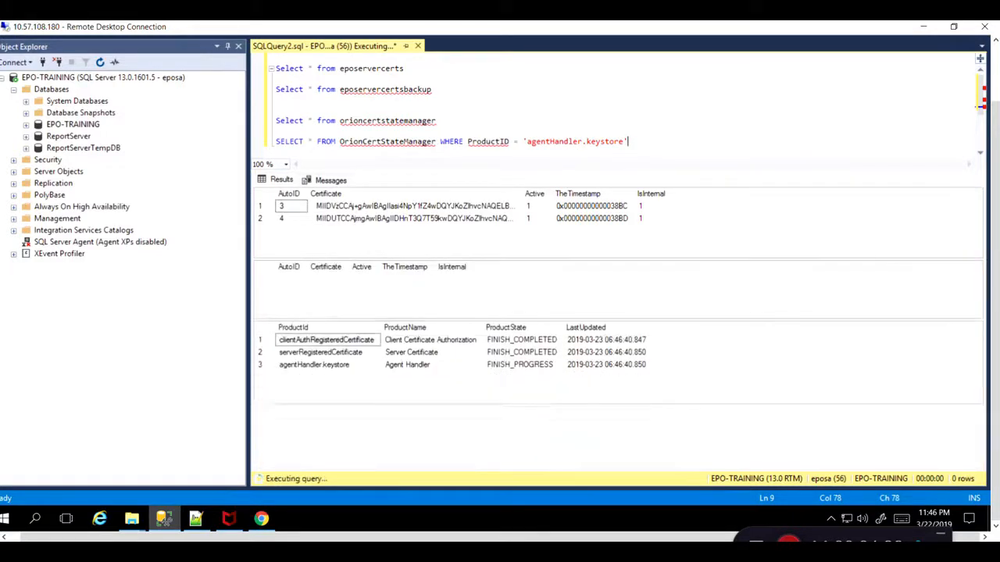
pyautogui.press('F5')
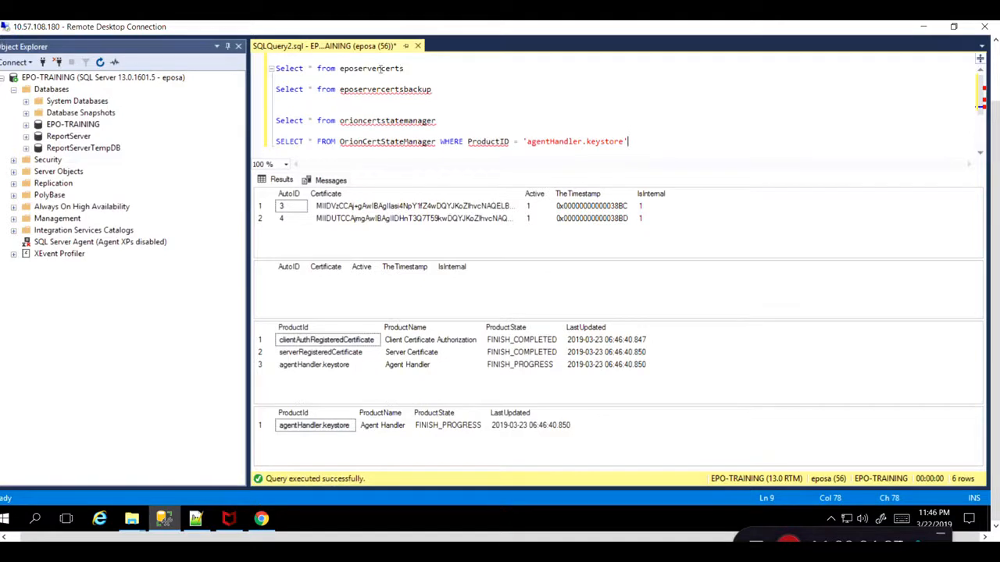
pyautogui.press('F5')
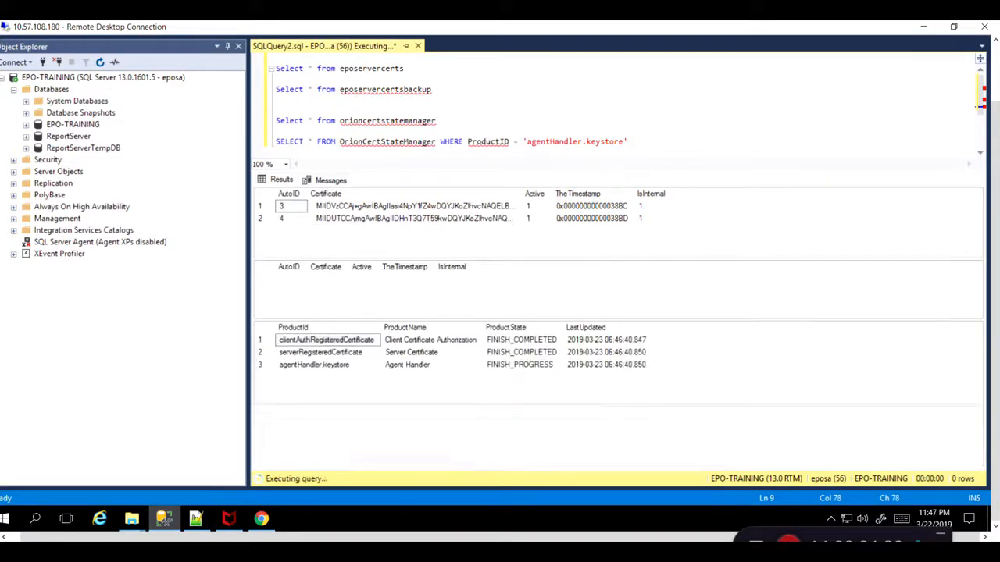
# Re-run the certificate queries once more to check the agent handler's finish-migration state.
pyautogui.press('F5')
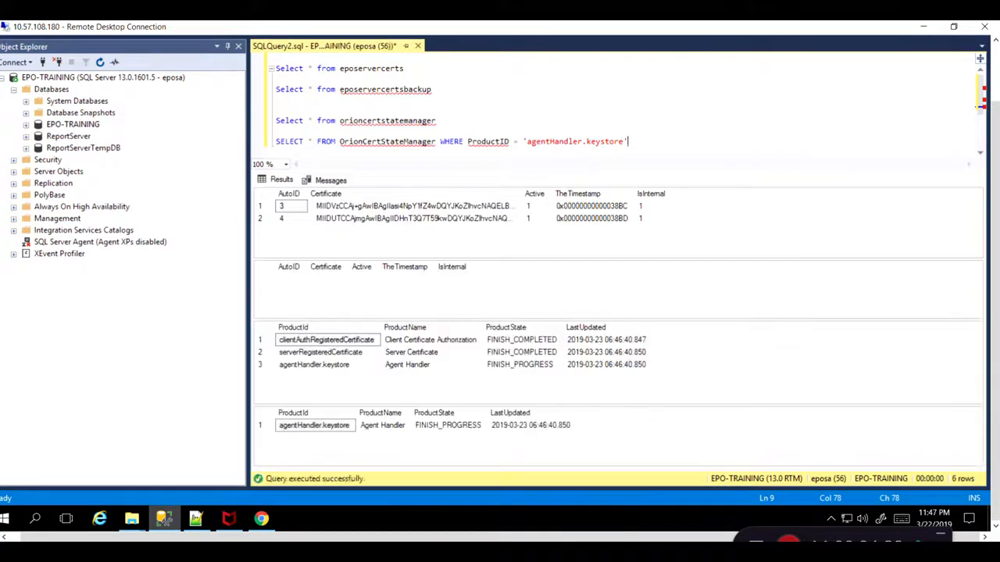
pyautogui.press('F5')
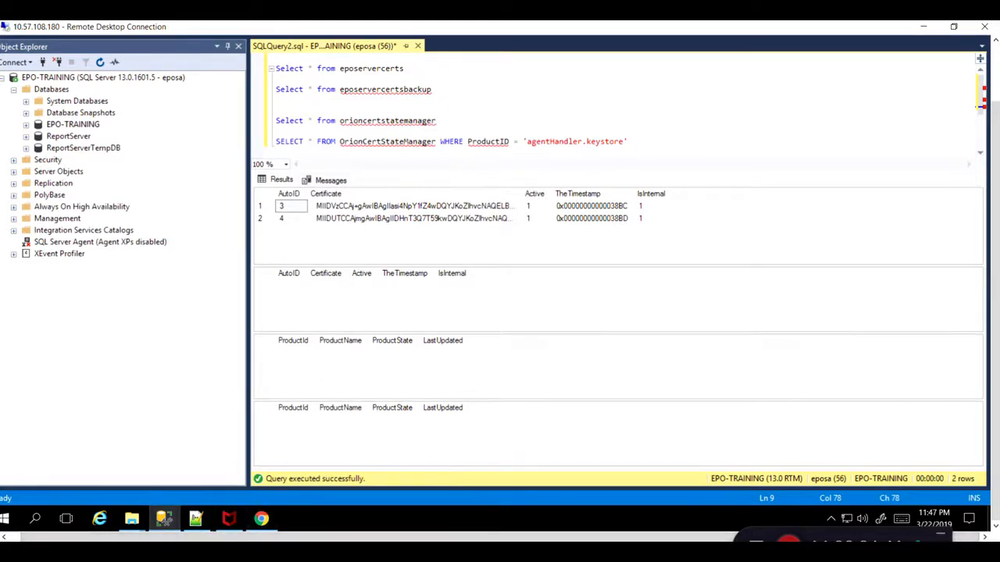
# Open SiteList.xml from the DB folder in Notepad++, reload it, and scroll through its CA certificates.
pyautogui.click(262, 521)
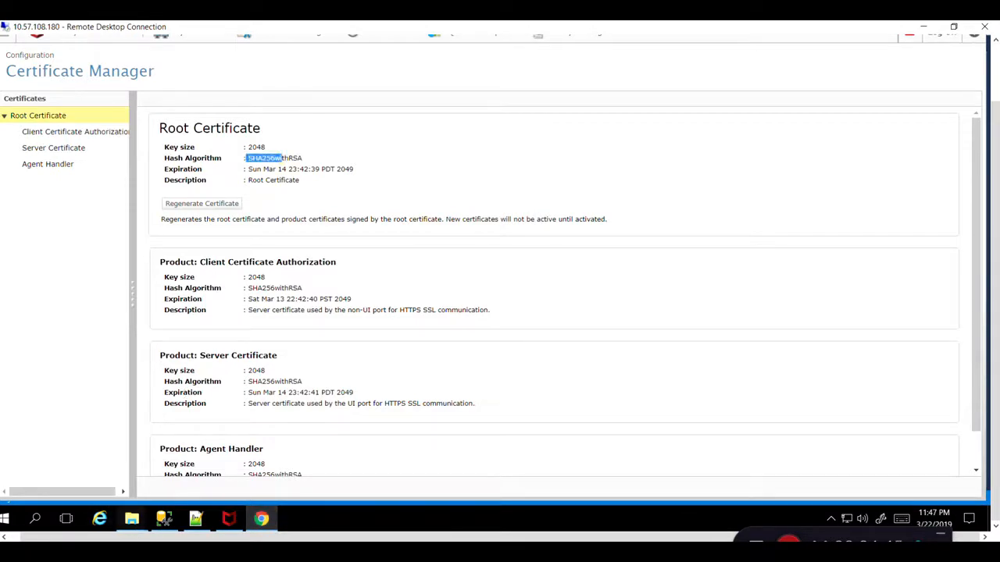
pyautogui.moveTo(132, 519)
pyautogui.click(246, 472)
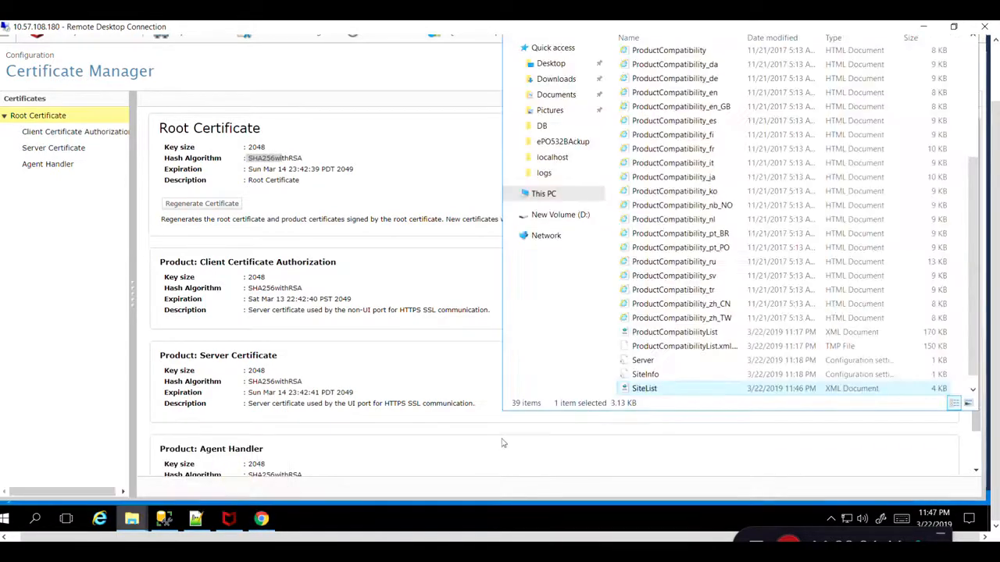
pyautogui.rightClick(647, 388)
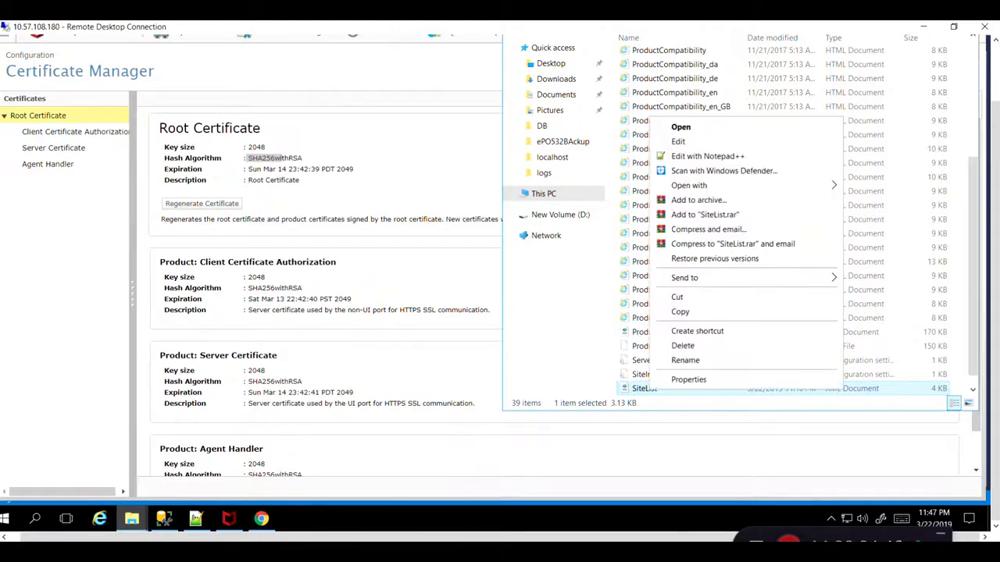
pyautogui.click(693, 161)
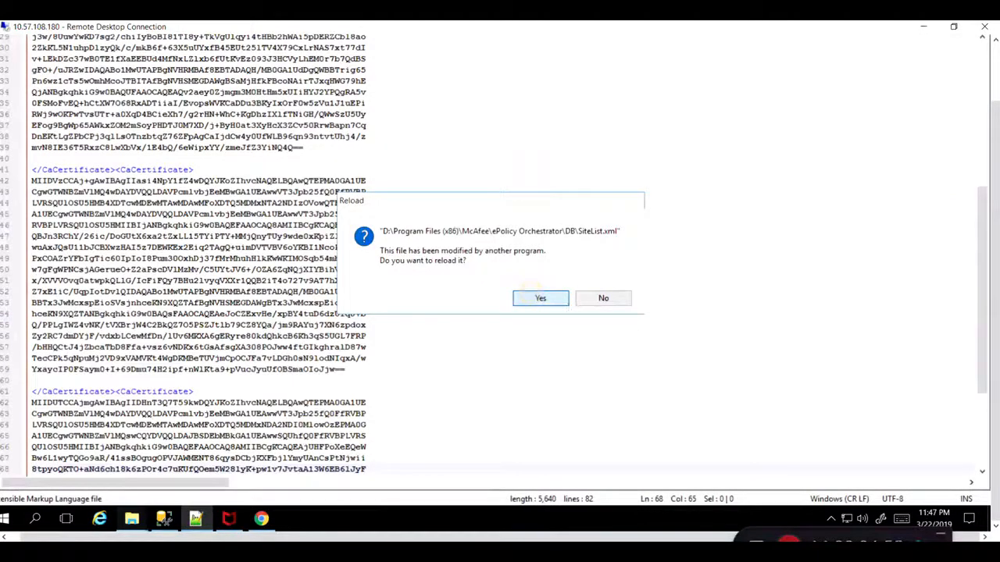
pyautogui.click(539, 297)
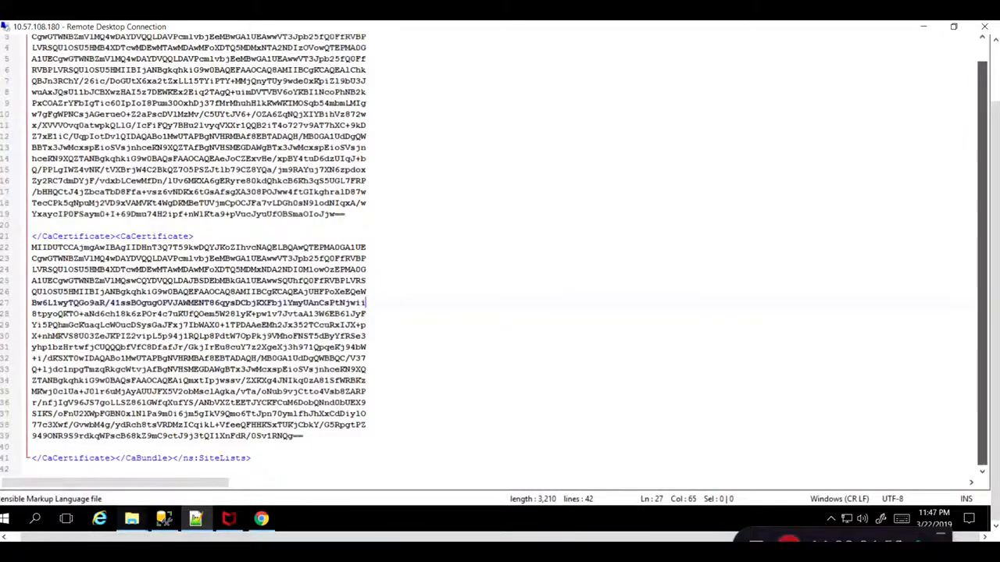
pyautogui.click(982, 39)
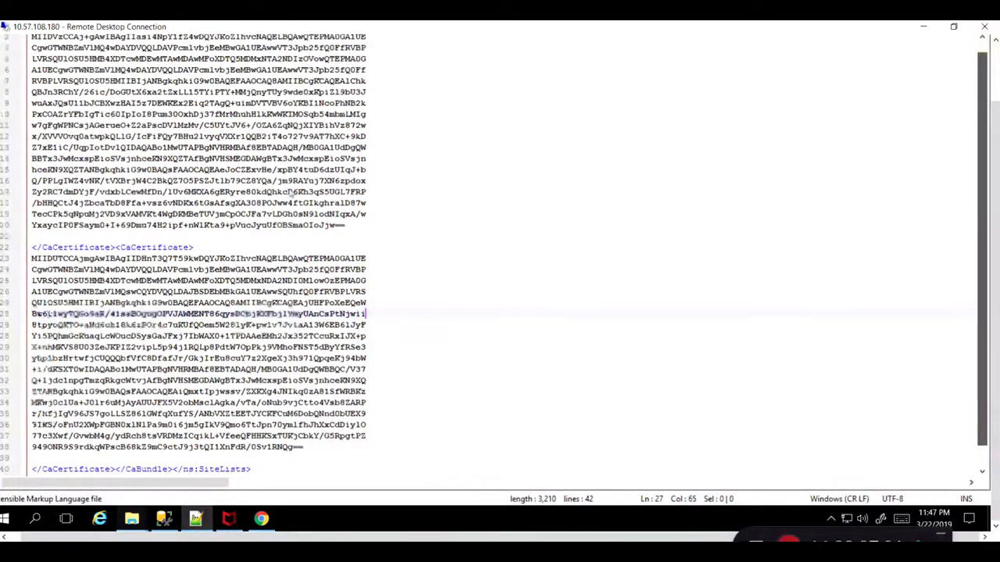
pyautogui.moveTo(997, 176)
pyautogui.mouseDown()
pyautogui.moveTo(998, 88)
pyautogui.moveTo(998, 175)
pyautogui.mouseUp()
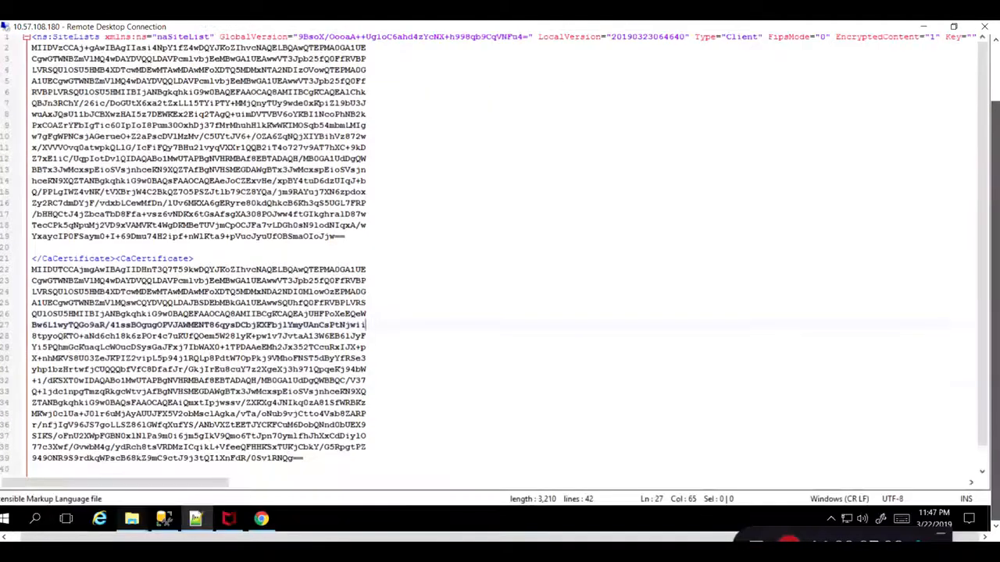
pyautogui.moveTo(997, 236); pyautogui.dragTo(994, 406)
# Review the Audit Log entries for the certificate regeneration, activation and migration events.
pyautogui.moveTo(266, 519)
pyautogui.click(238, 460)
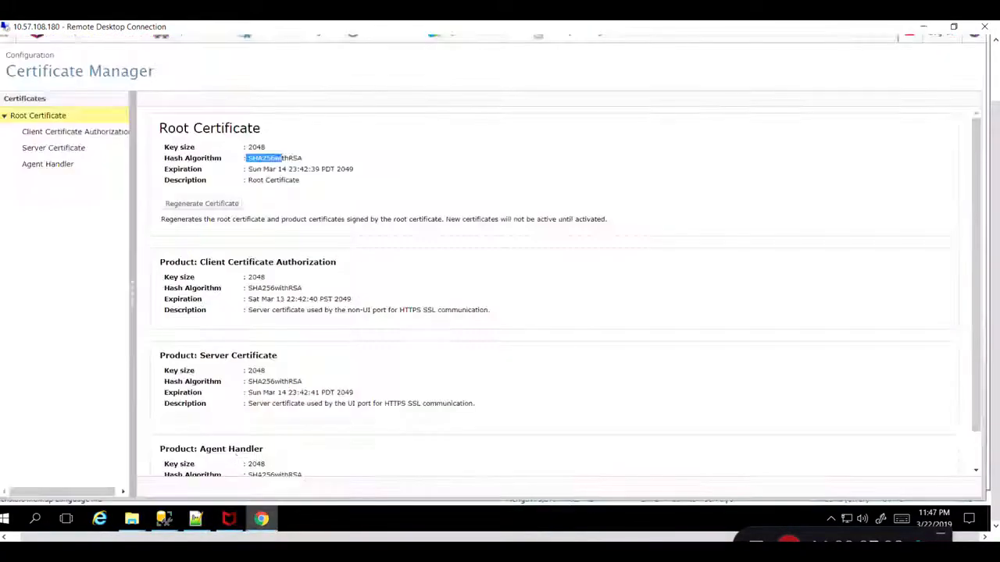
pyautogui.moveTo(995, 203); pyautogui.dragTo(995, 144)
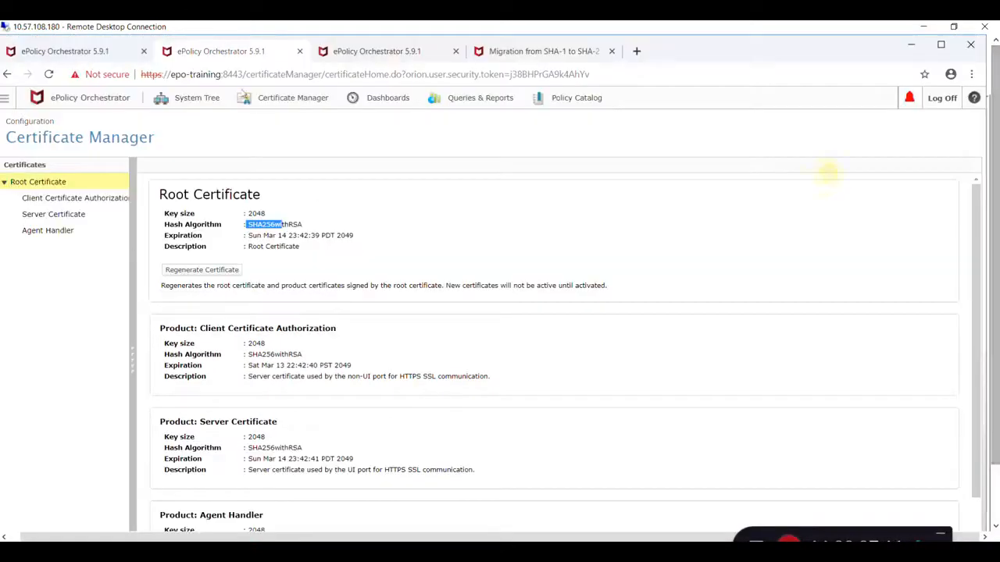
pyautogui.click(94, 53)
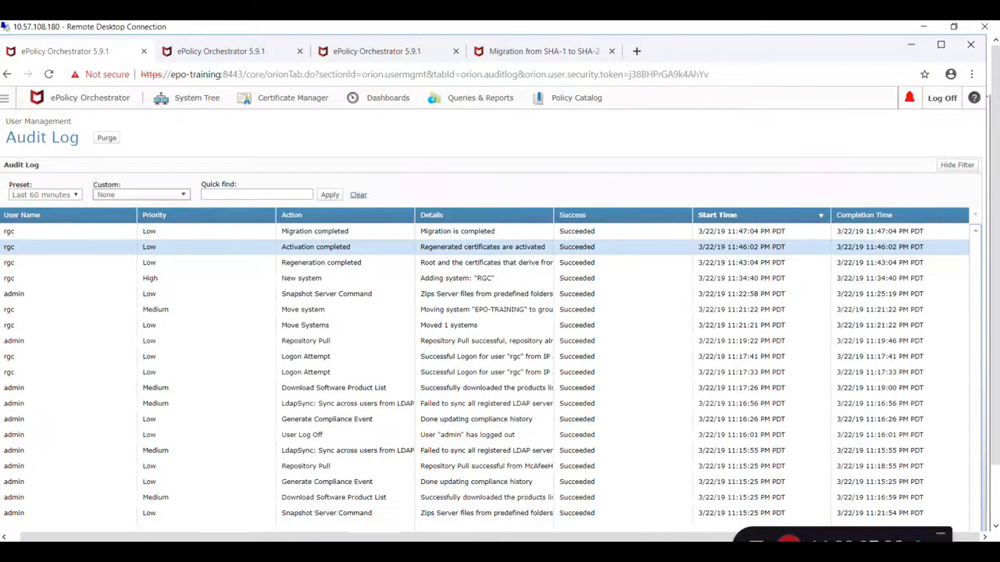
pyautogui.moveTo(995, 256); pyautogui.dragTo(995, 314)
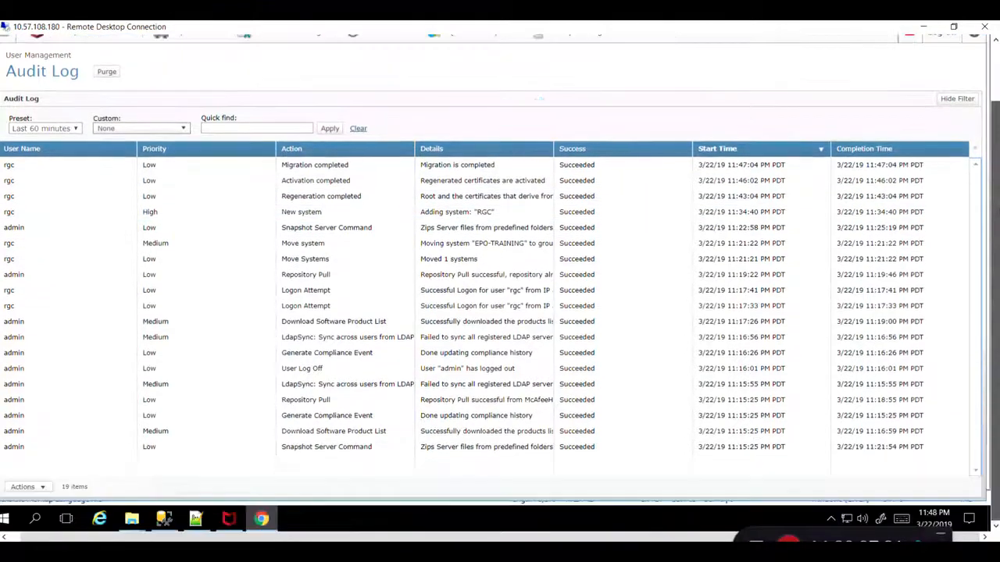
# Open the McAfee Agent Monitor and collect and send properties to the server.
pyautogui.moveTo(133, 519)
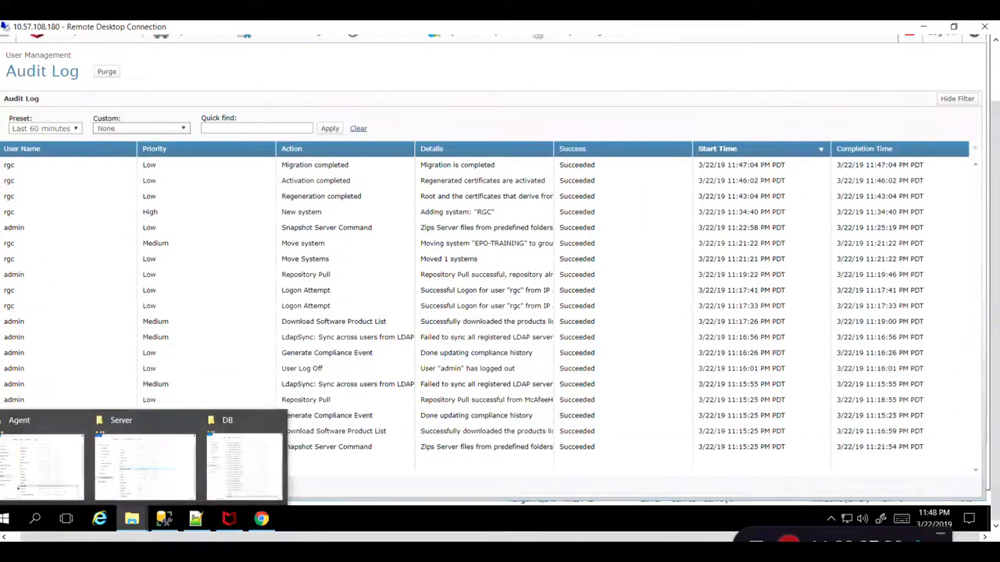
pyautogui.click(229, 519)
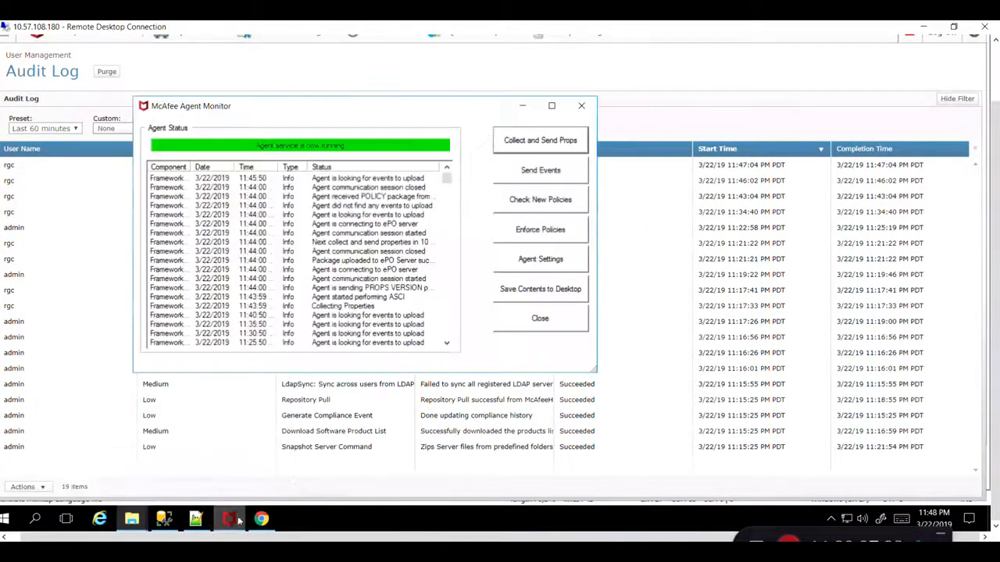
pyautogui.click(539, 140)
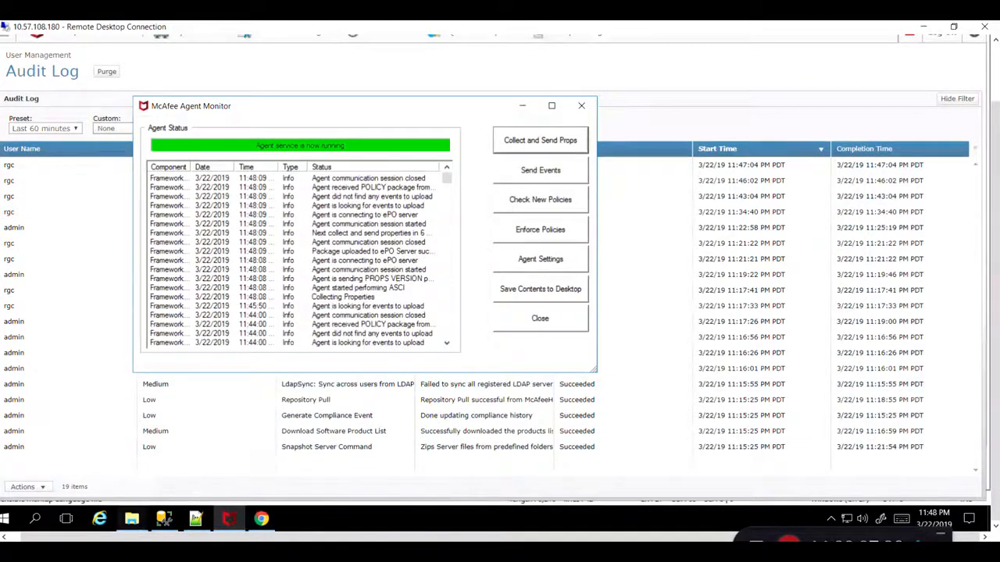
# Open cabundle.cer from the Agent folder in Notepad++, reload it, and inspect its certificates.
pyautogui.click(131, 519)
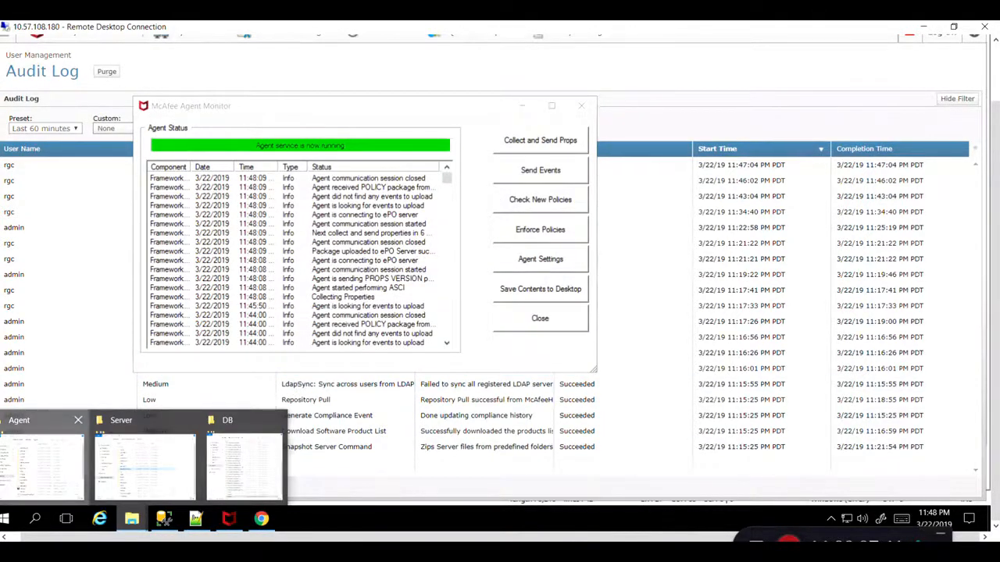
pyautogui.click(43, 461)
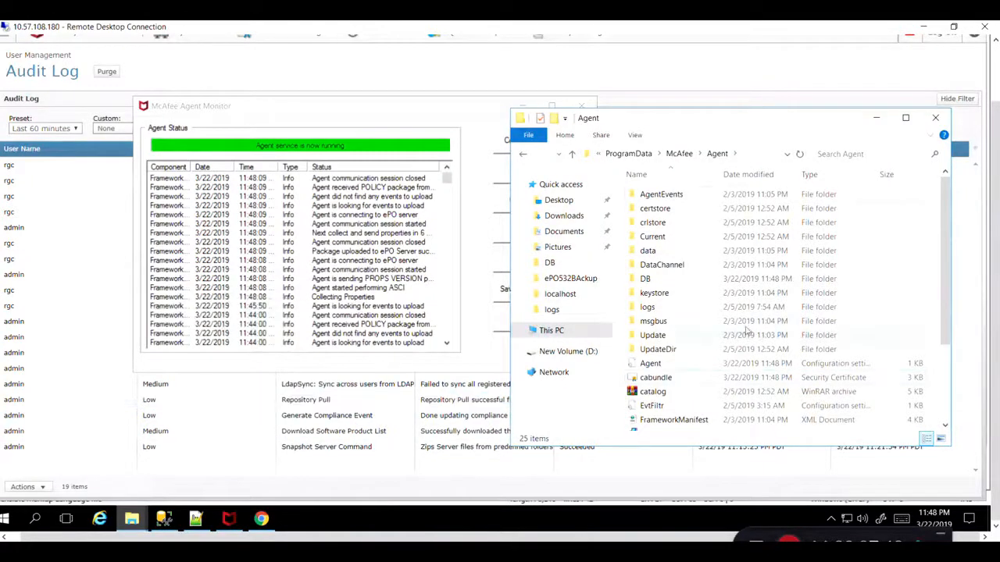
pyautogui.rightClick(664, 377)
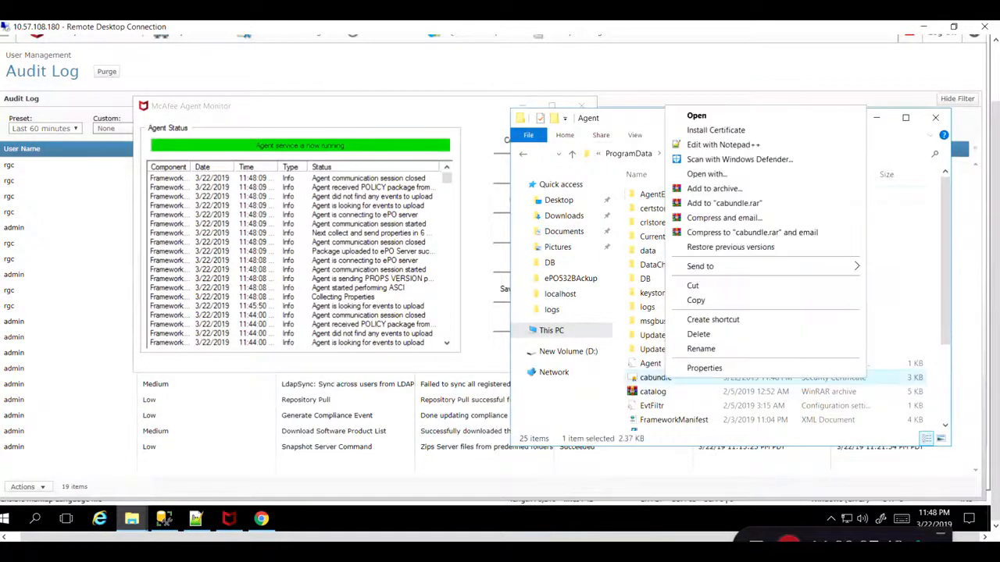
pyautogui.click(730, 144)
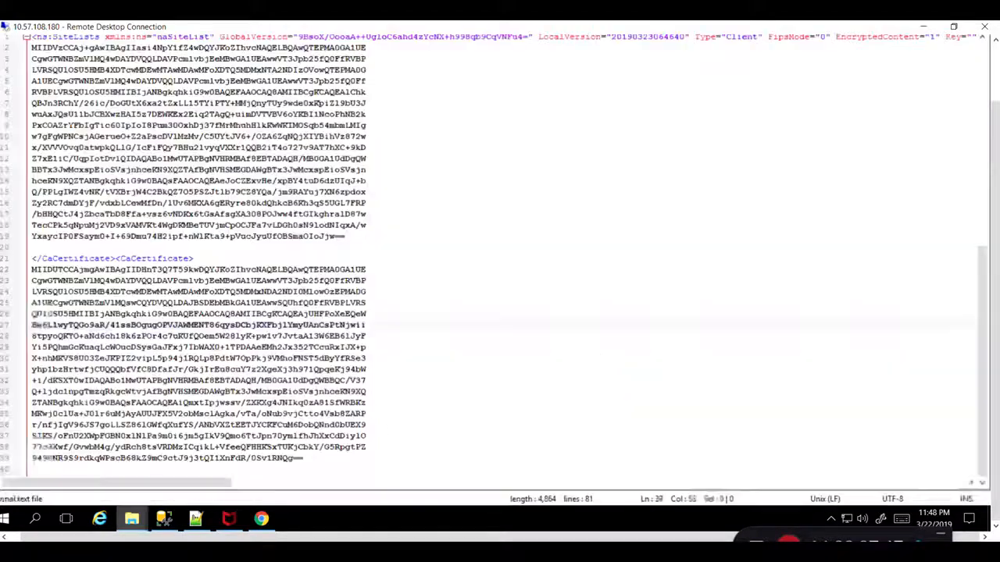
pyautogui.click(502, 297)
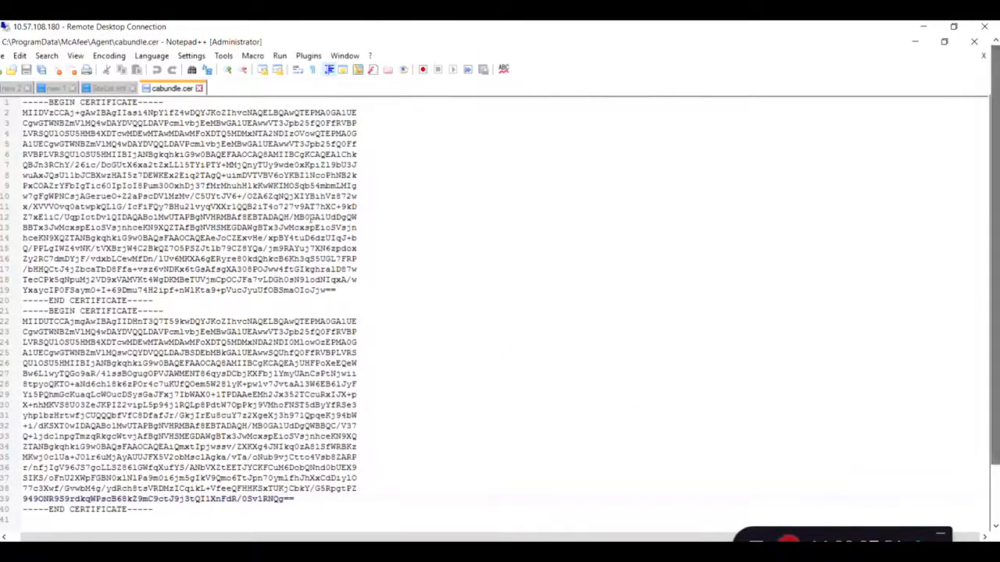
pyautogui.click(313, 206)
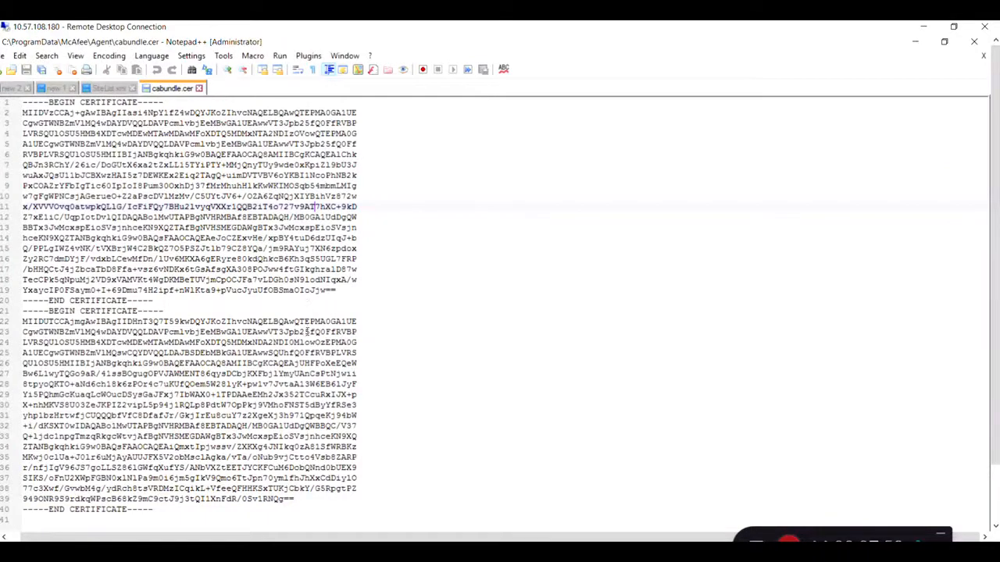
pyautogui.click(995, 526)
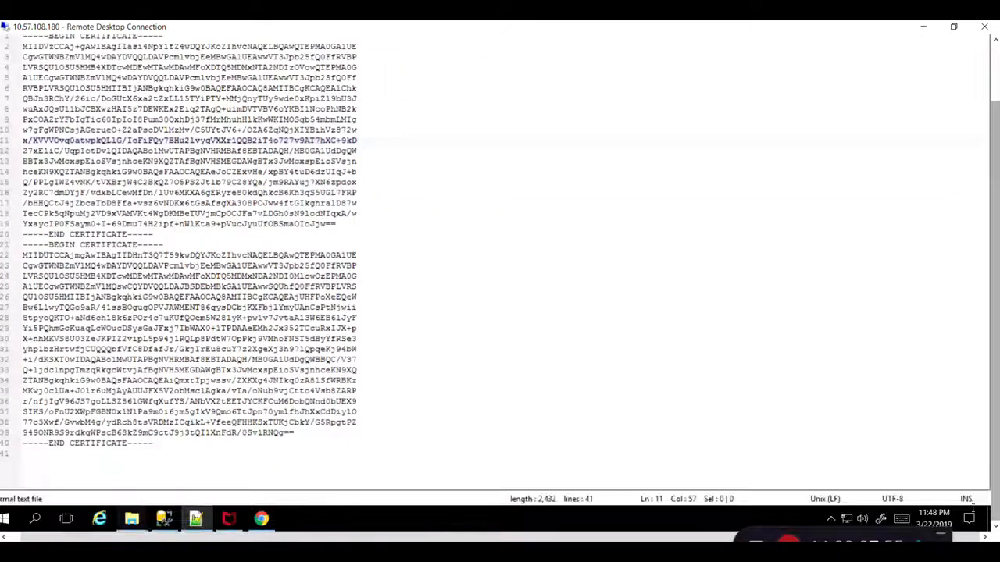
pyautogui.click(261, 518)
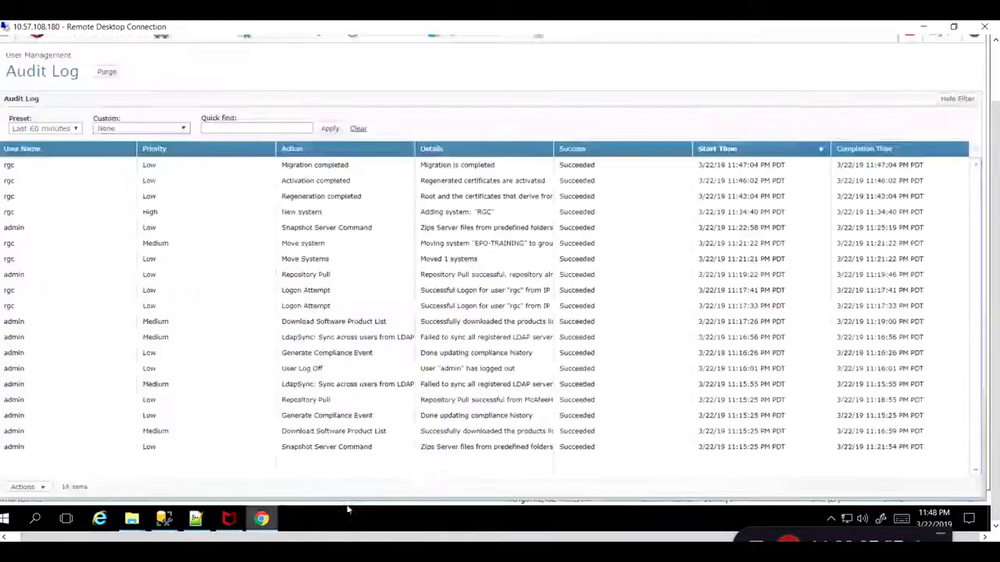
# Review the systems in the System Tree and locate the keystore folder in the ePolicy Orchestrator Server directory.
pyautogui.moveTo(995, 155); pyautogui.dragTo(994, 90)
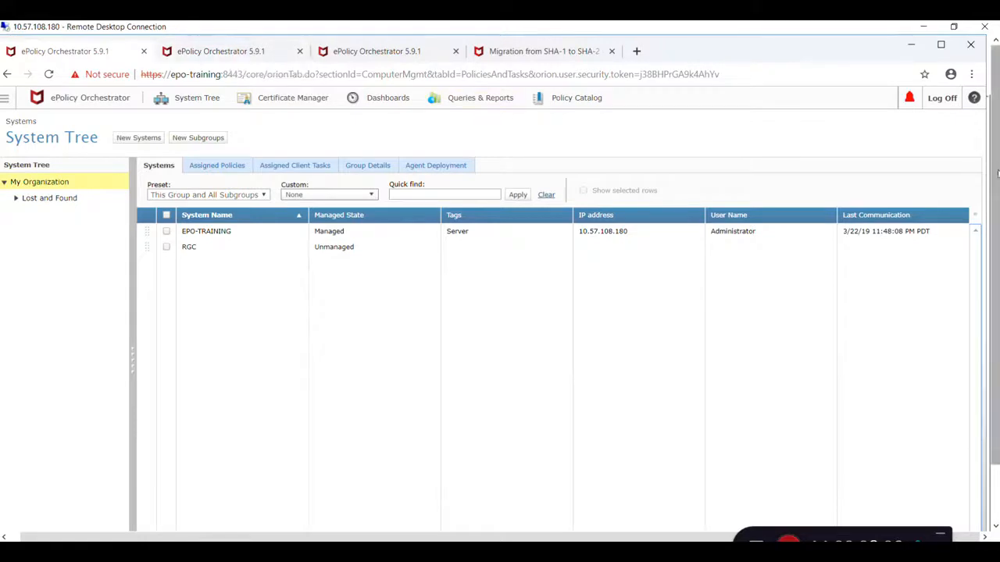
pyautogui.moveTo(995, 173); pyautogui.dragTo(995, 234)
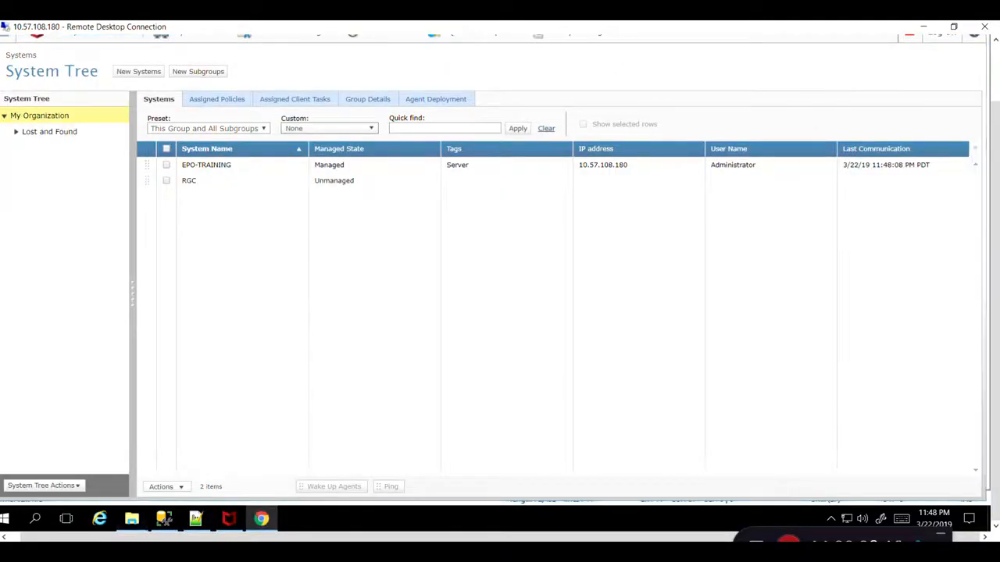
pyautogui.moveTo(133, 520)
pyautogui.click(126, 451)
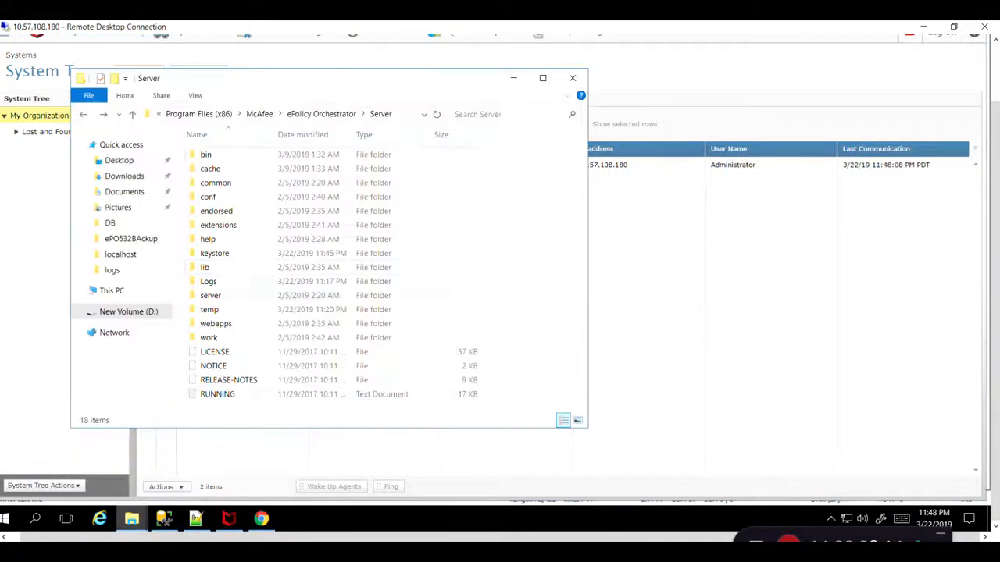
pyautogui.click(224, 257)
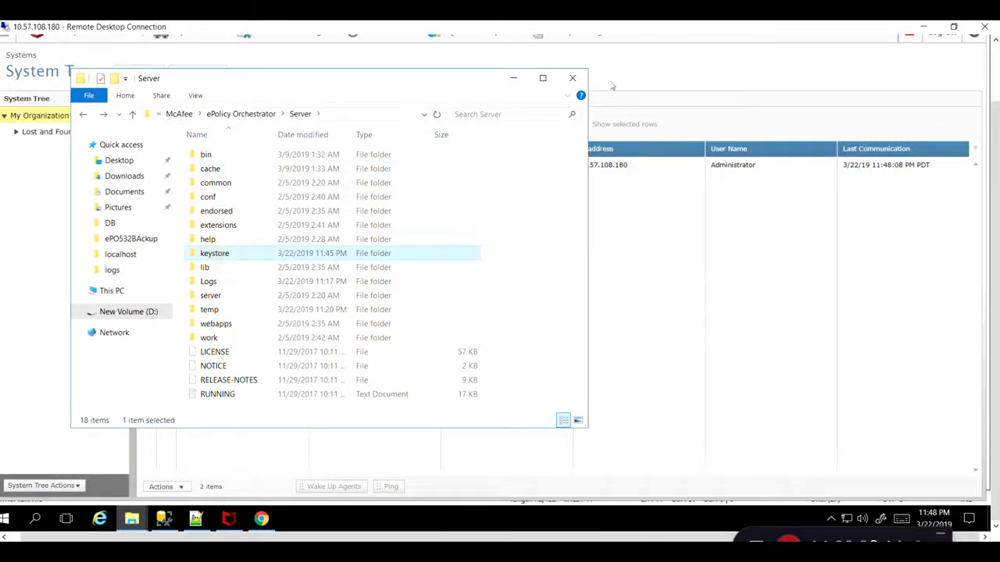
pyautogui.click(513, 78)
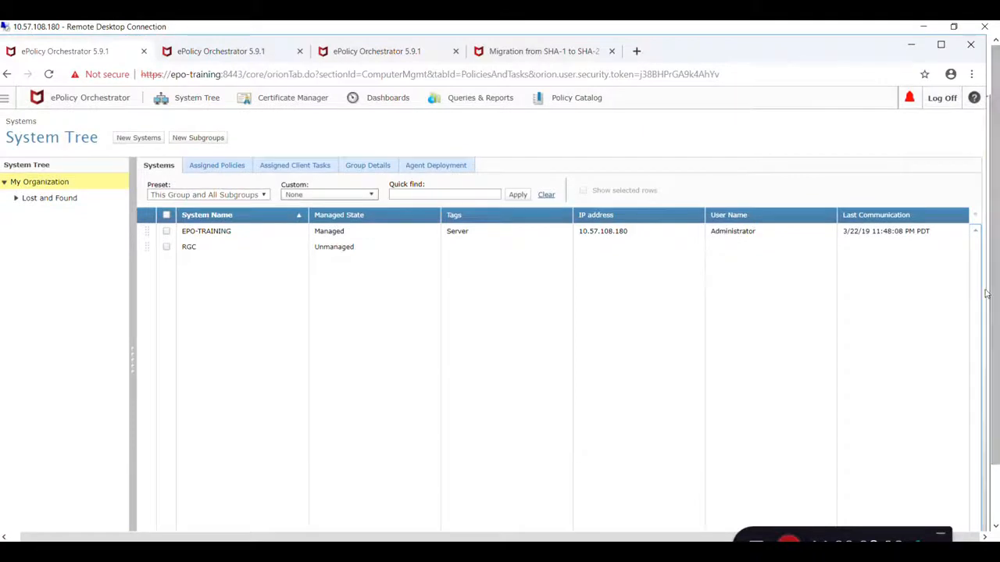
pyautogui.moveTo(994, 295); pyautogui.dragTo(994, 360)
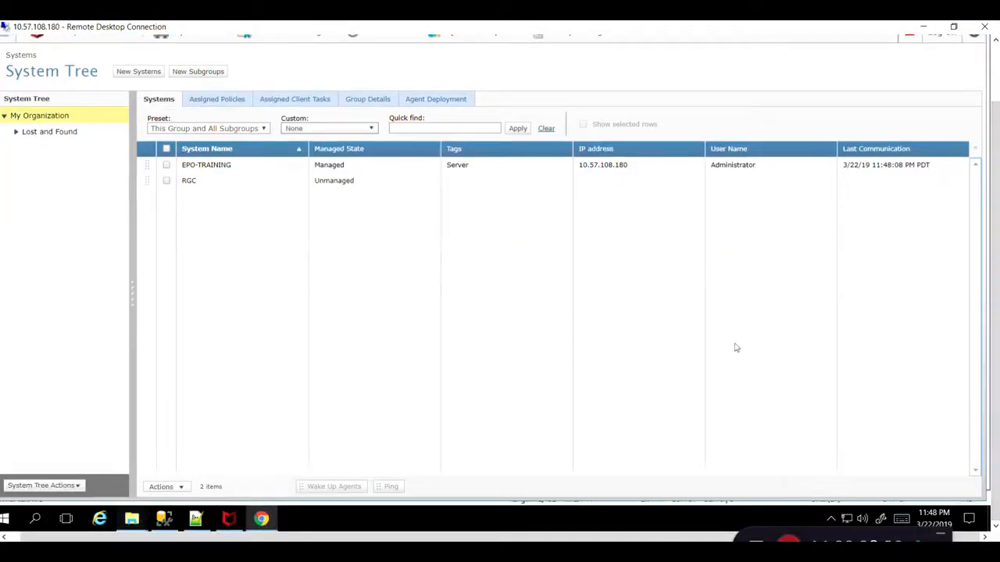
pyautogui.moveTo(995, 248); pyautogui.dragTo(995, 179)
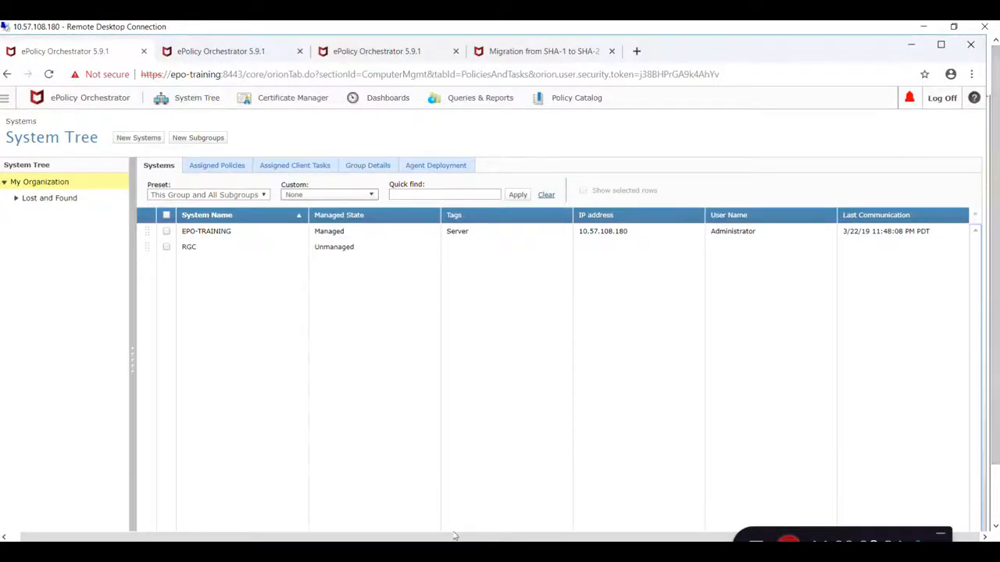